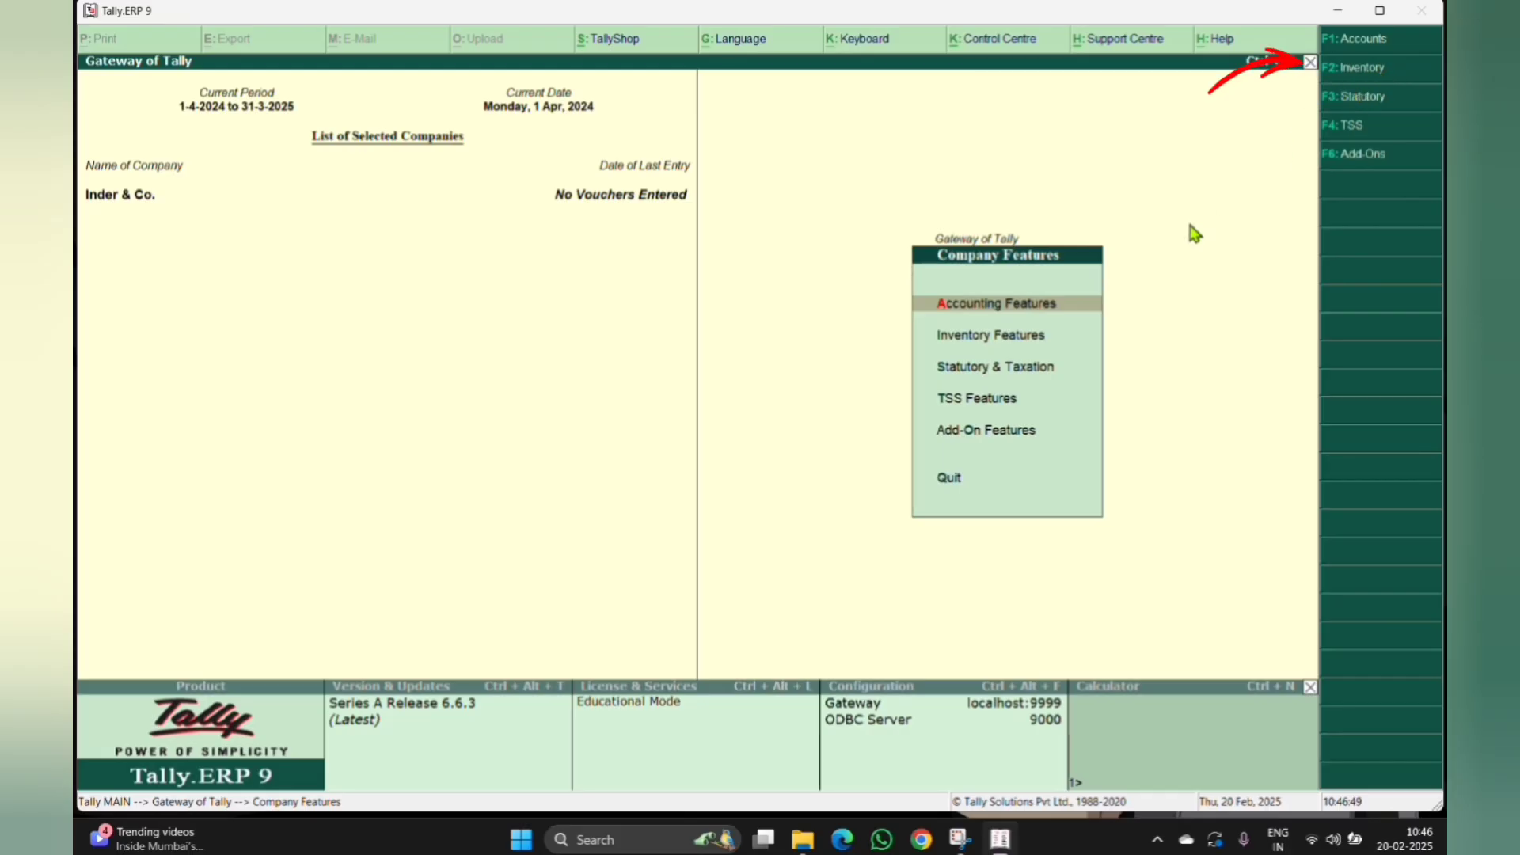
Step: Enable zero-valued transactions and separate actual and billed quantity columns in the company's inventory features, and save them
{"action": "key", "text": "F2"}
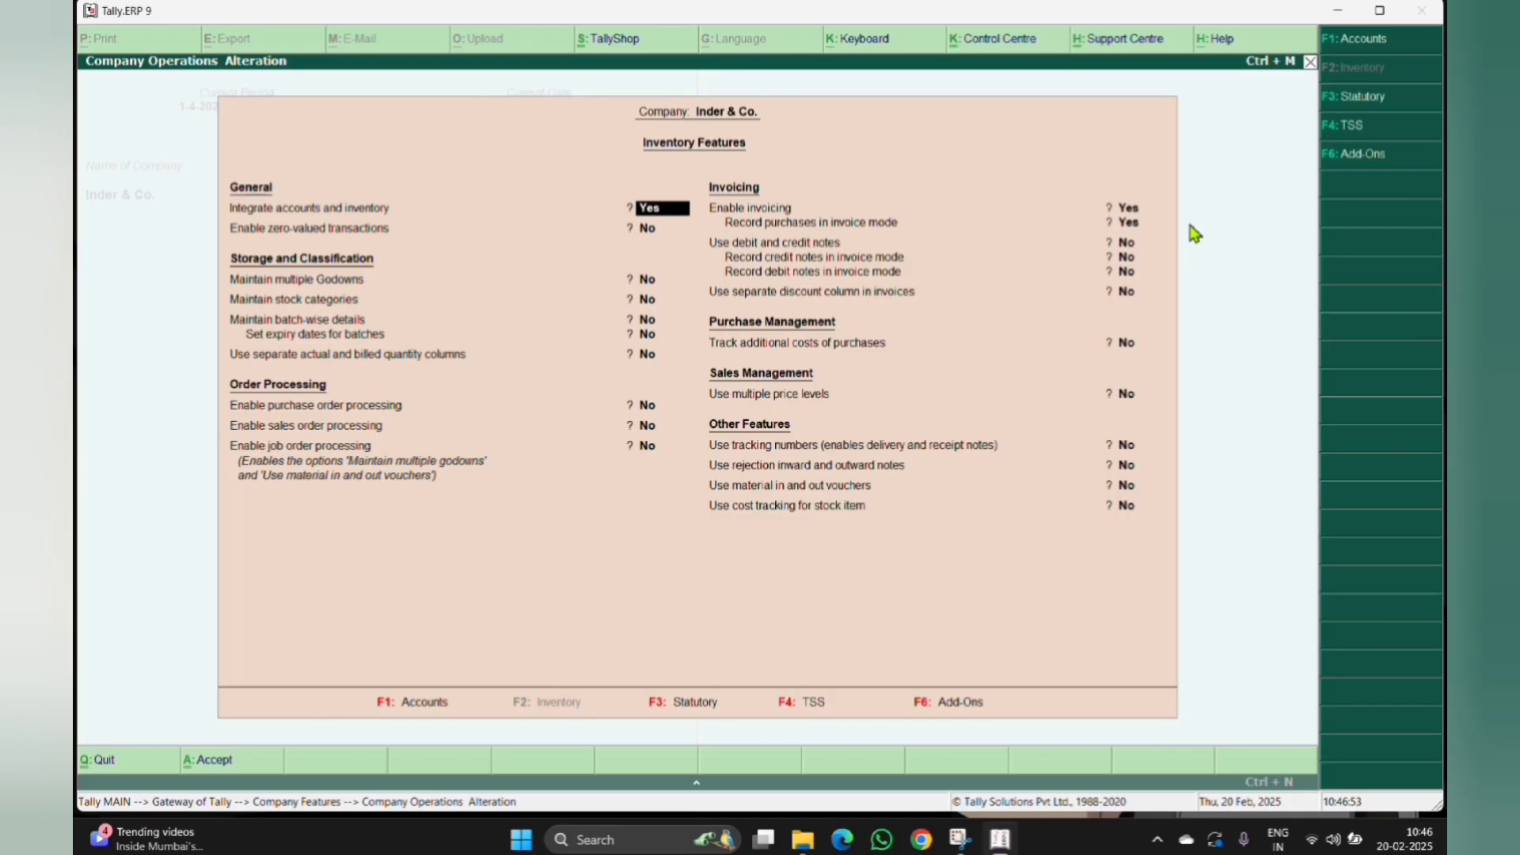
{"action": "key", "text": "Return"}
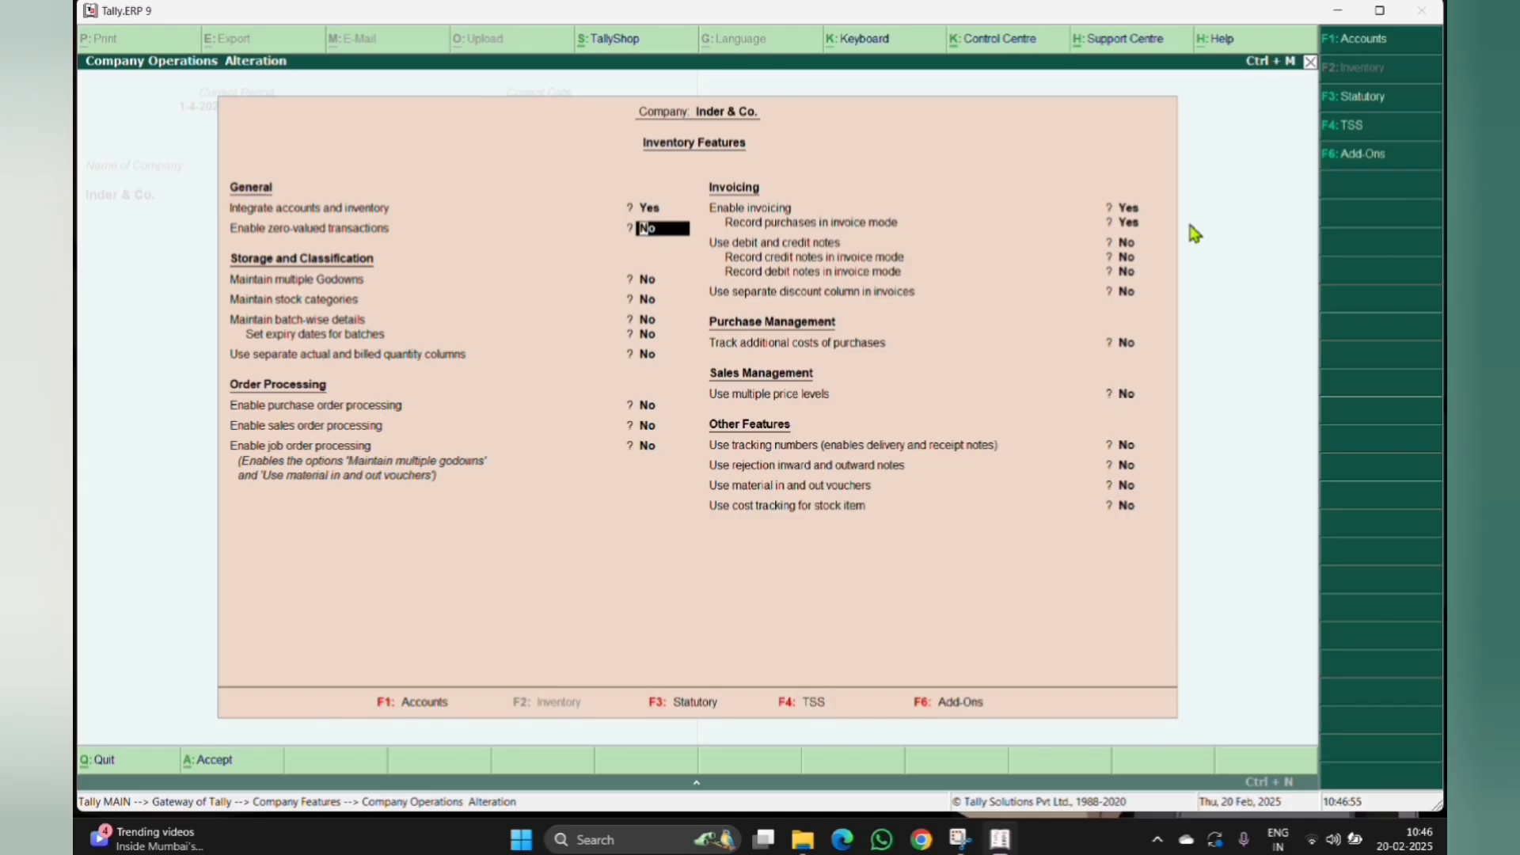
{"action": "type", "text": "y"}
{"action": "key", "text": "Return"}
{"action": "key", "text": "Return"}
{"action": "key", "text": "Return"}
{"action": "key", "text": "Return"}
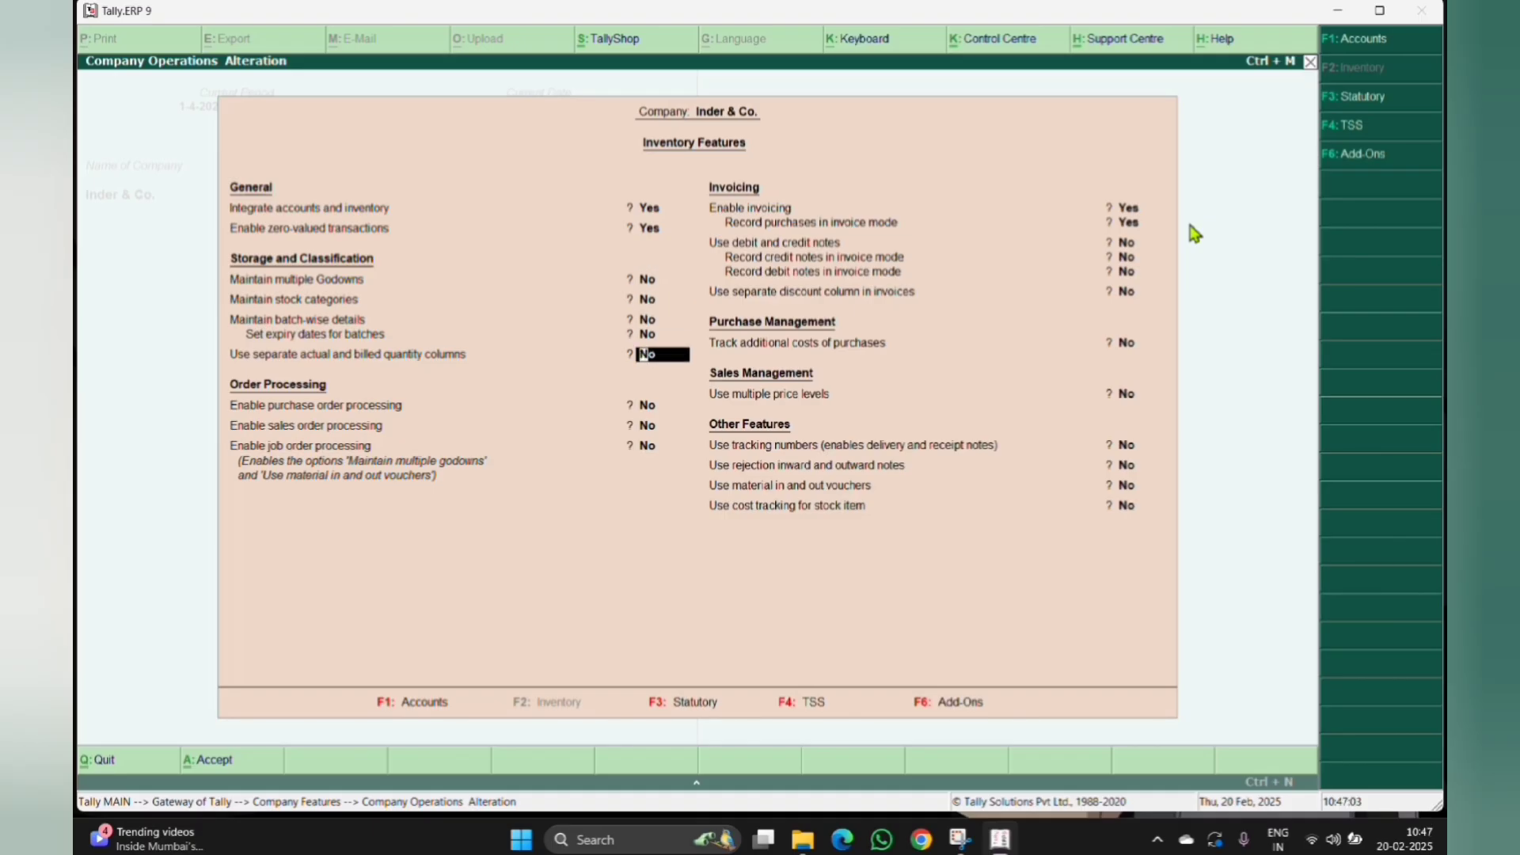
{"action": "type", "text": "y"}
{"action": "key", "text": "Return"}
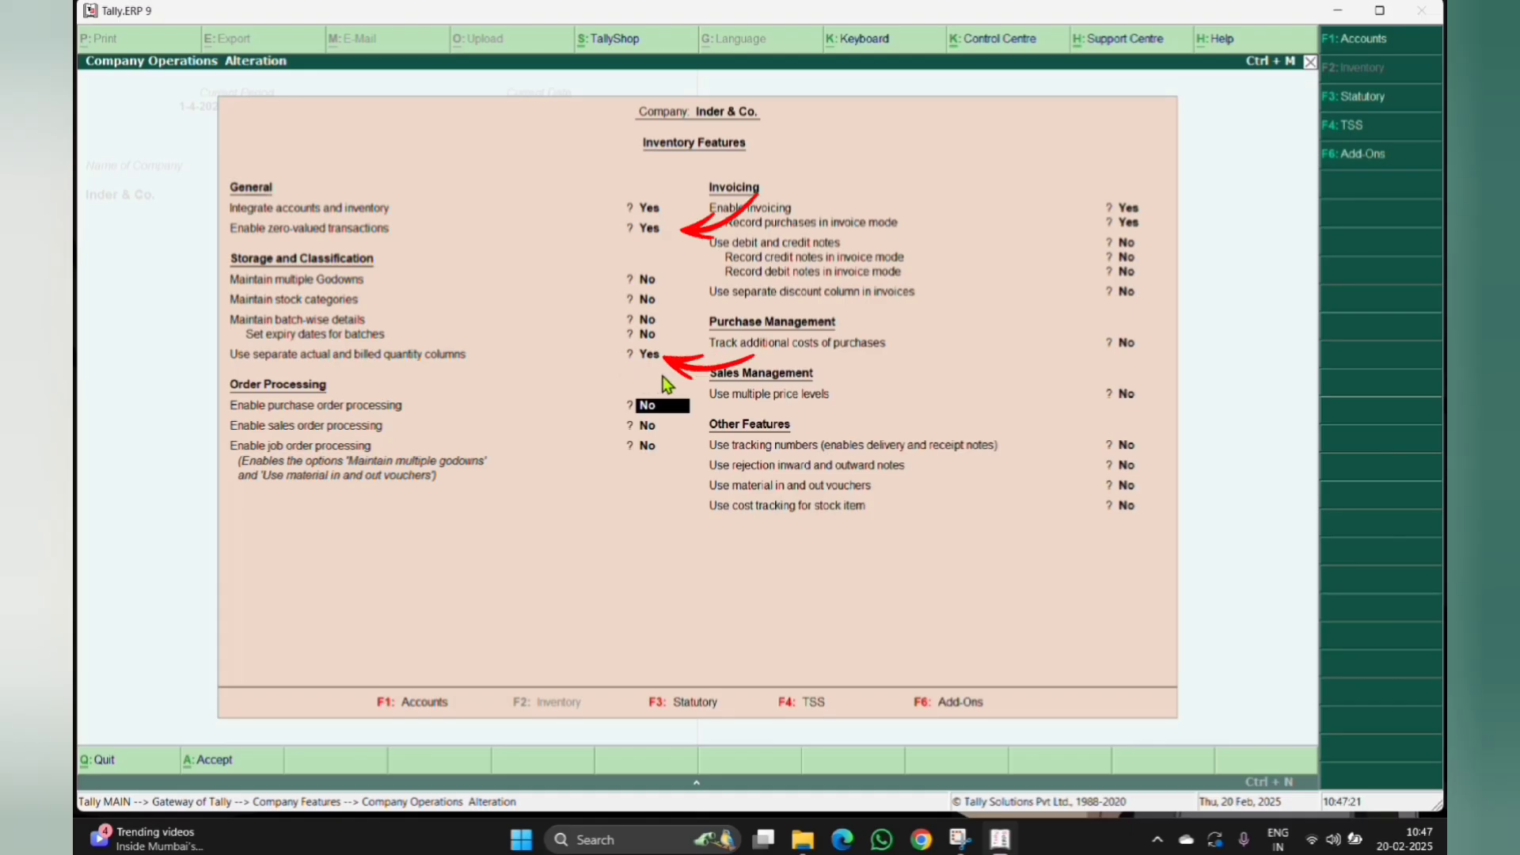
{"action": "key", "text": "ctrl+a"}
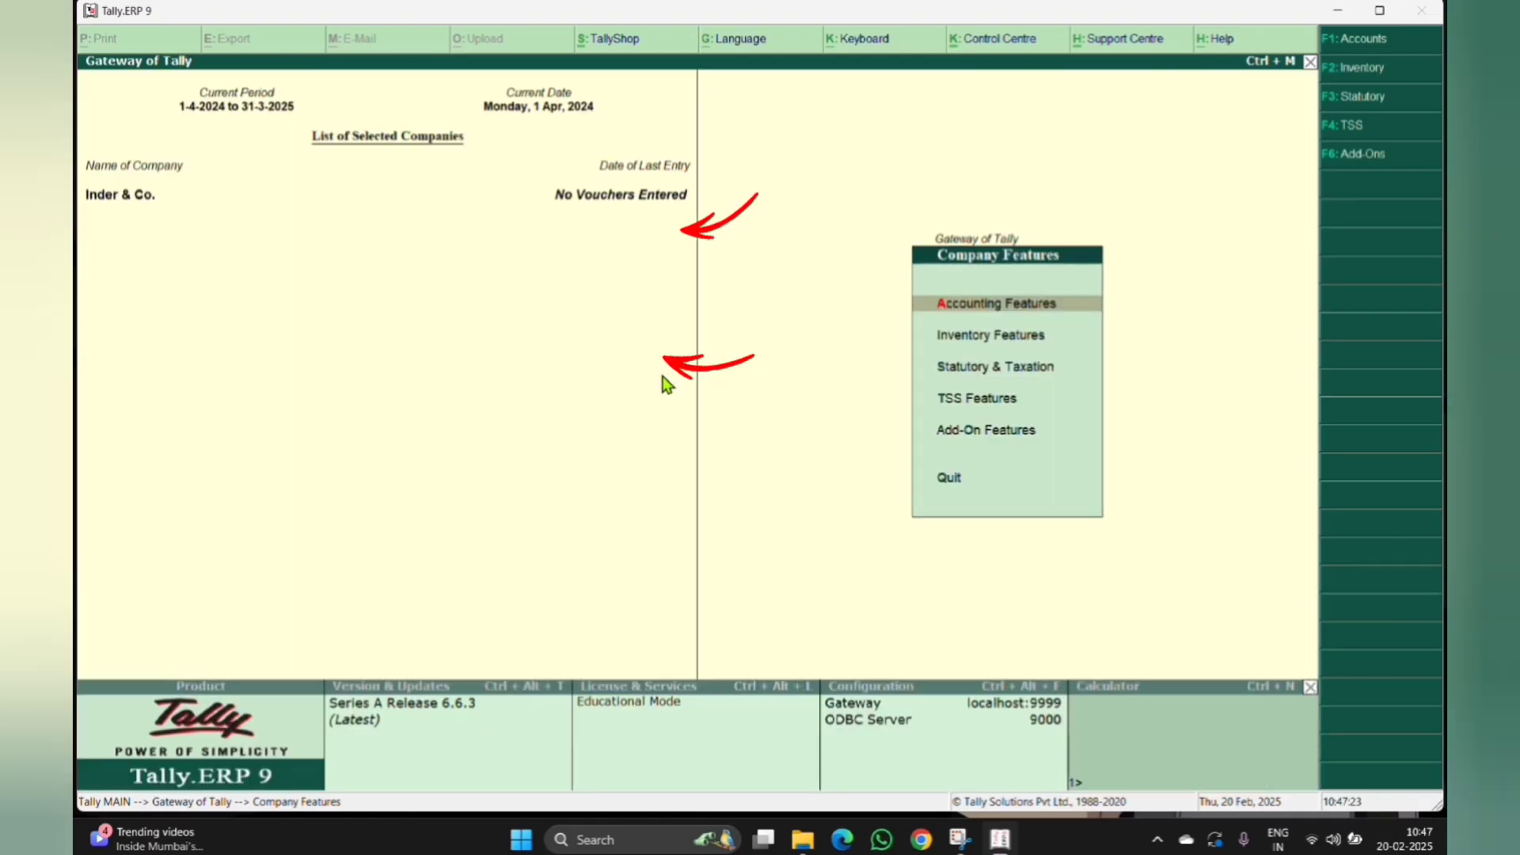
{"action": "key", "text": "Escape"}
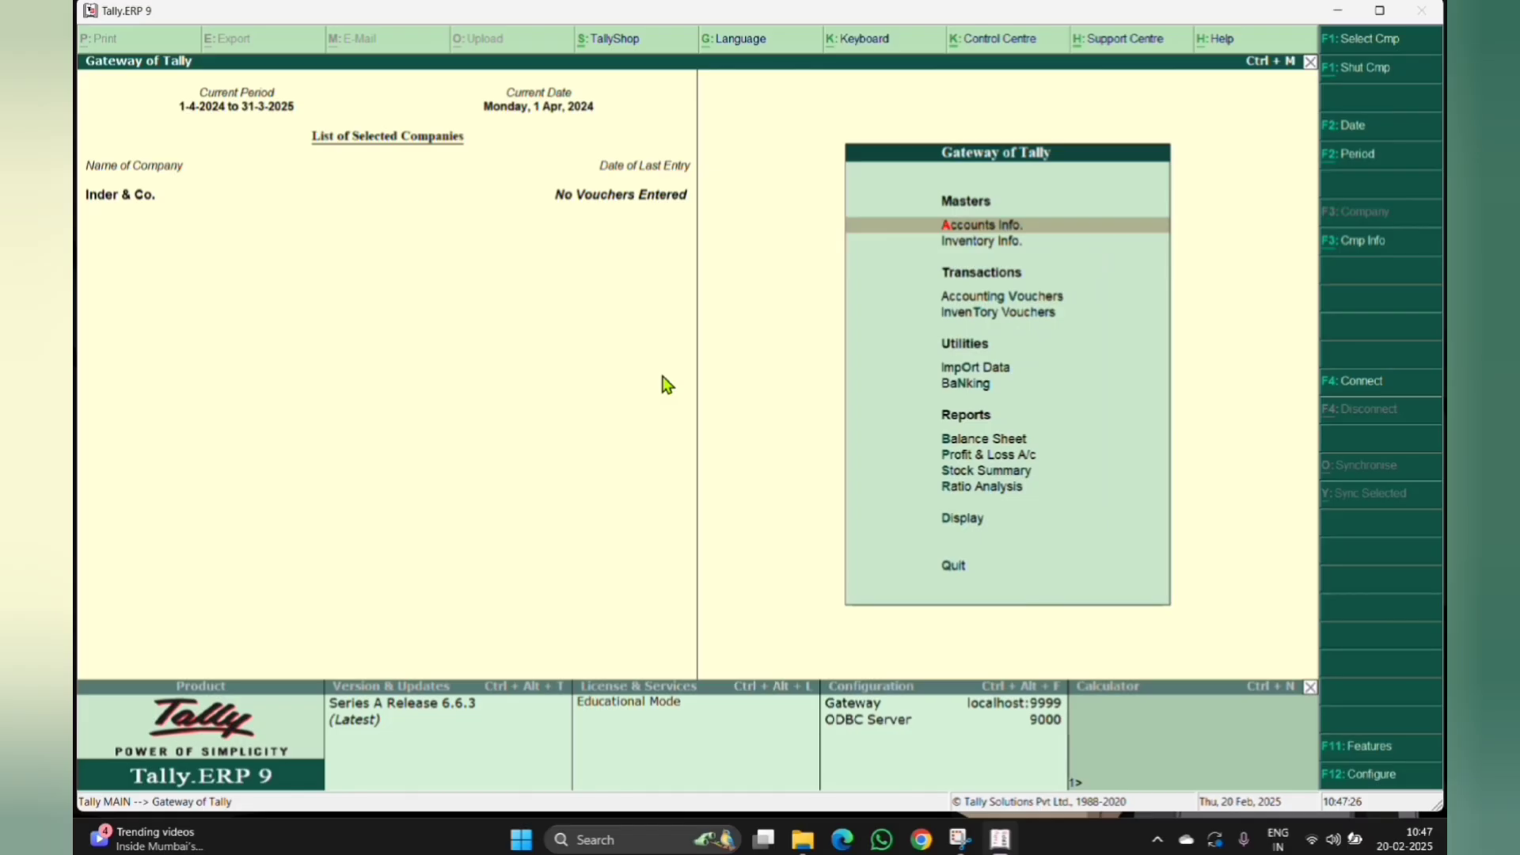
Step: Start a purchase voucher with supplier invoice number 125 dated 1-Apr-2024
{"action": "key", "text": "v"}
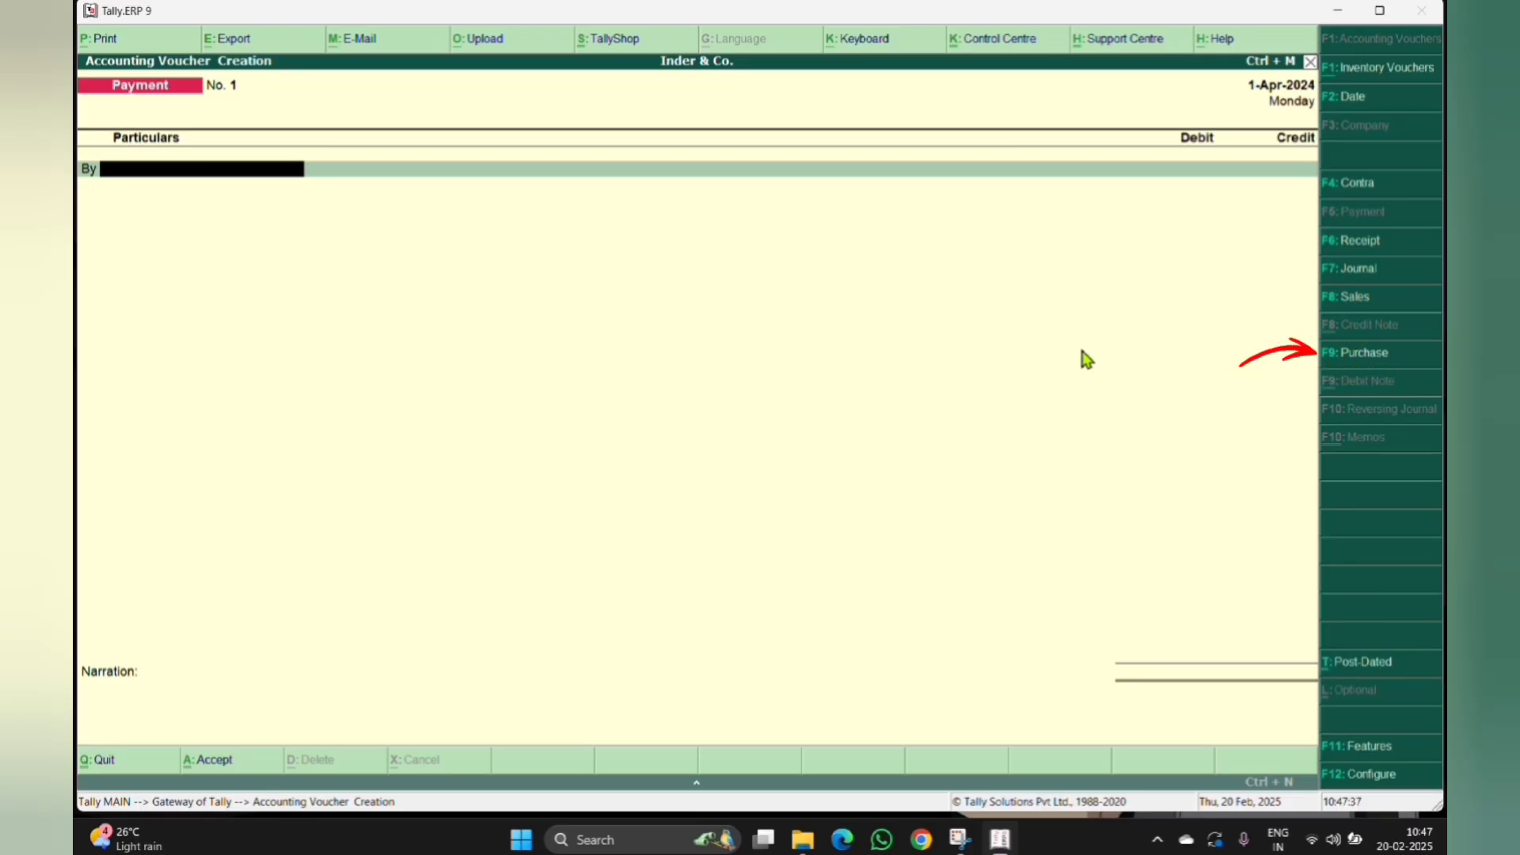
{"action": "key", "text": "F9"}
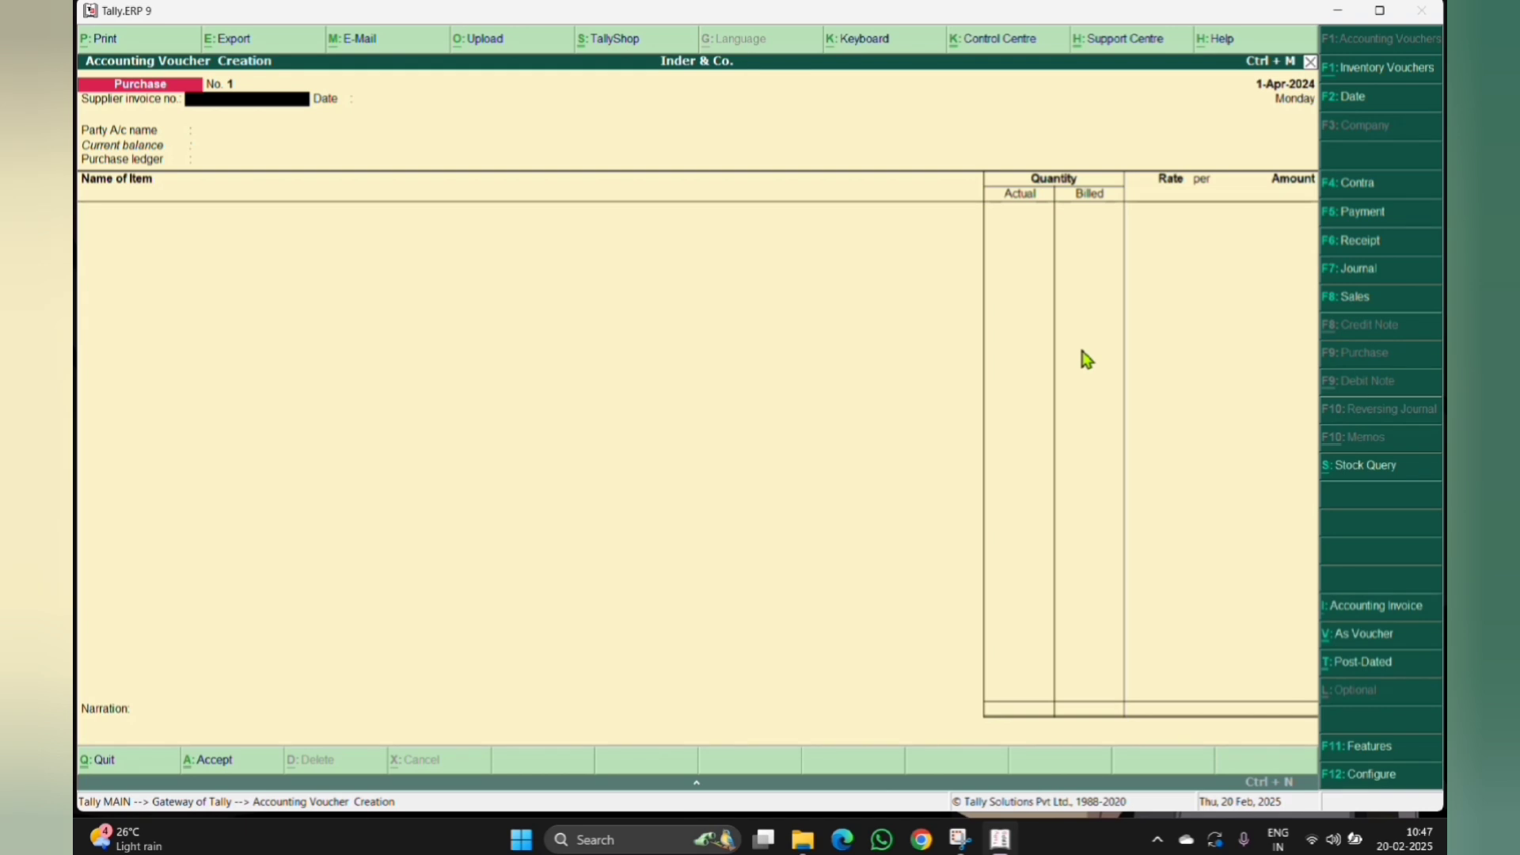
{"action": "type", "text": "125"}
{"action": "key", "text": "Return"}
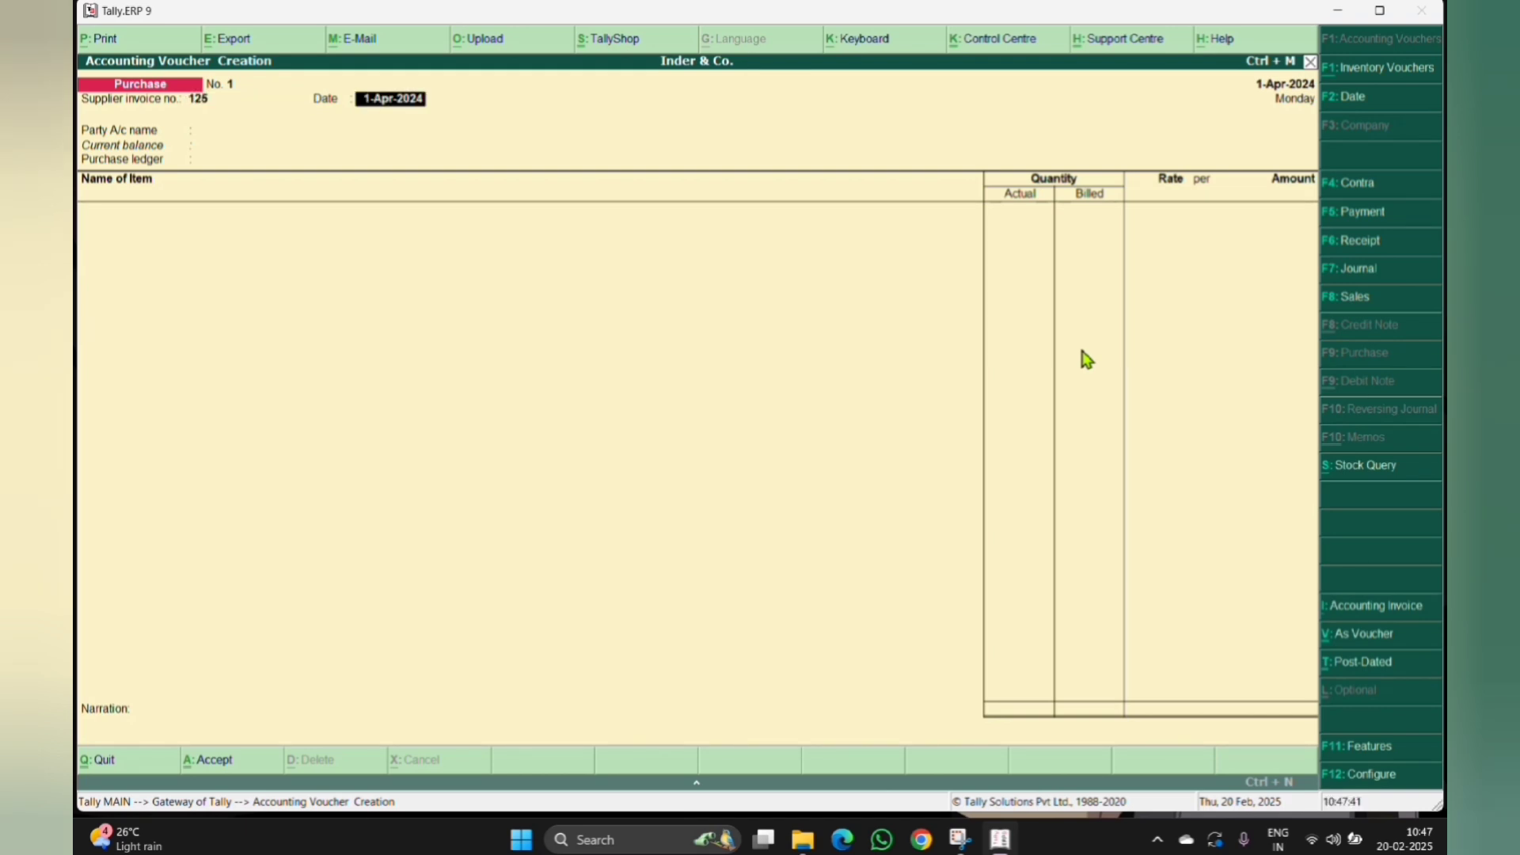
{"action": "key", "text": "Return"}
Step: Create the supplier's party ledger under Sundry Creditors from within the voucher and accept the party details
{"action": "key", "text": "alt+c"}
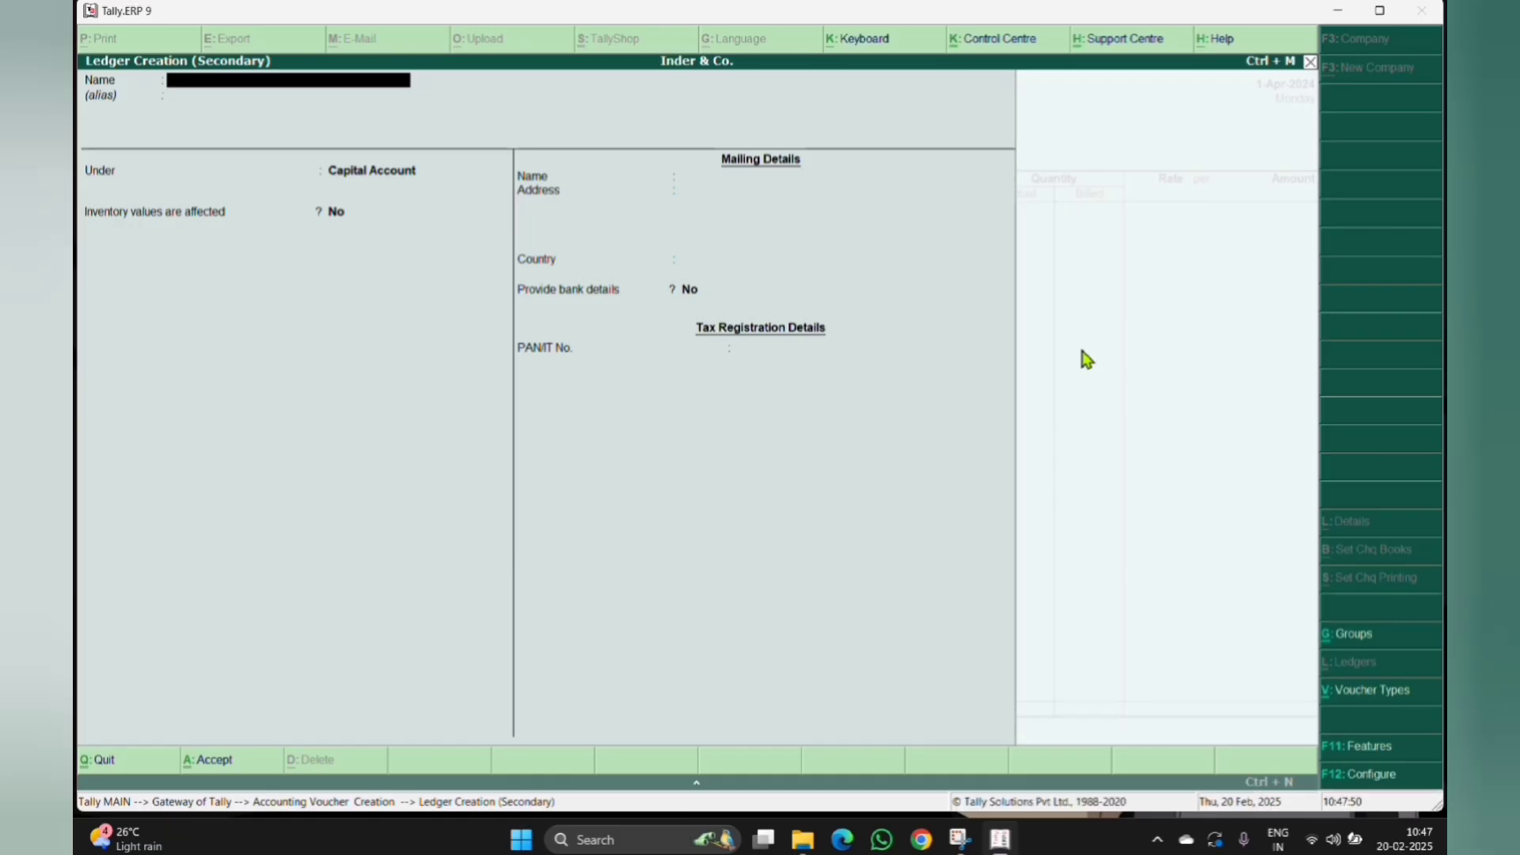
{"action": "type", "text": "Aman"}
{"action": "key", "text": "Return"}
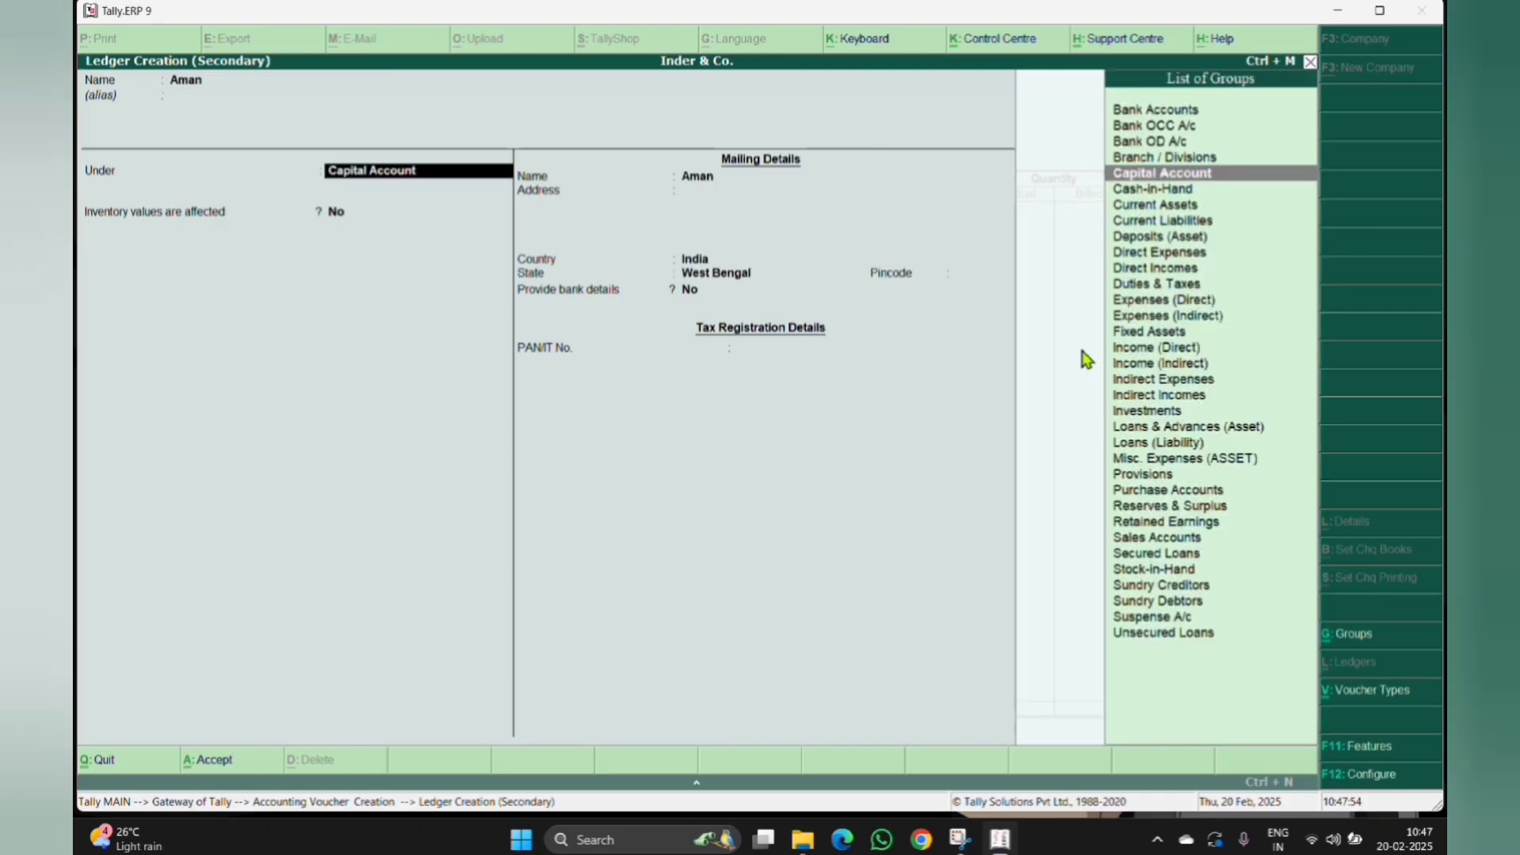
{"action": "type", "text": "Cre"}
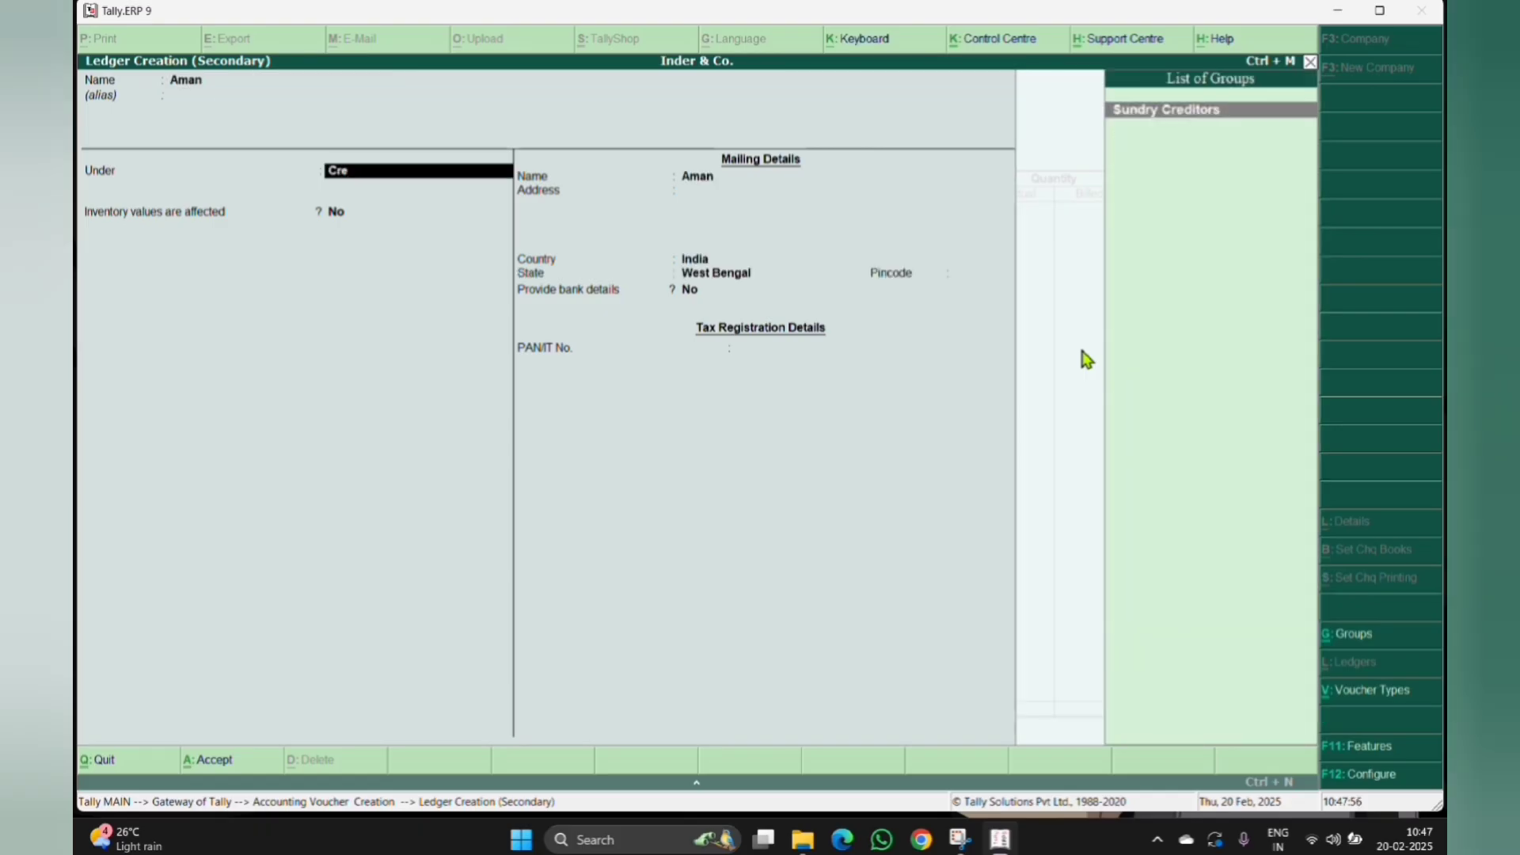
{"action": "key", "text": "Return"}
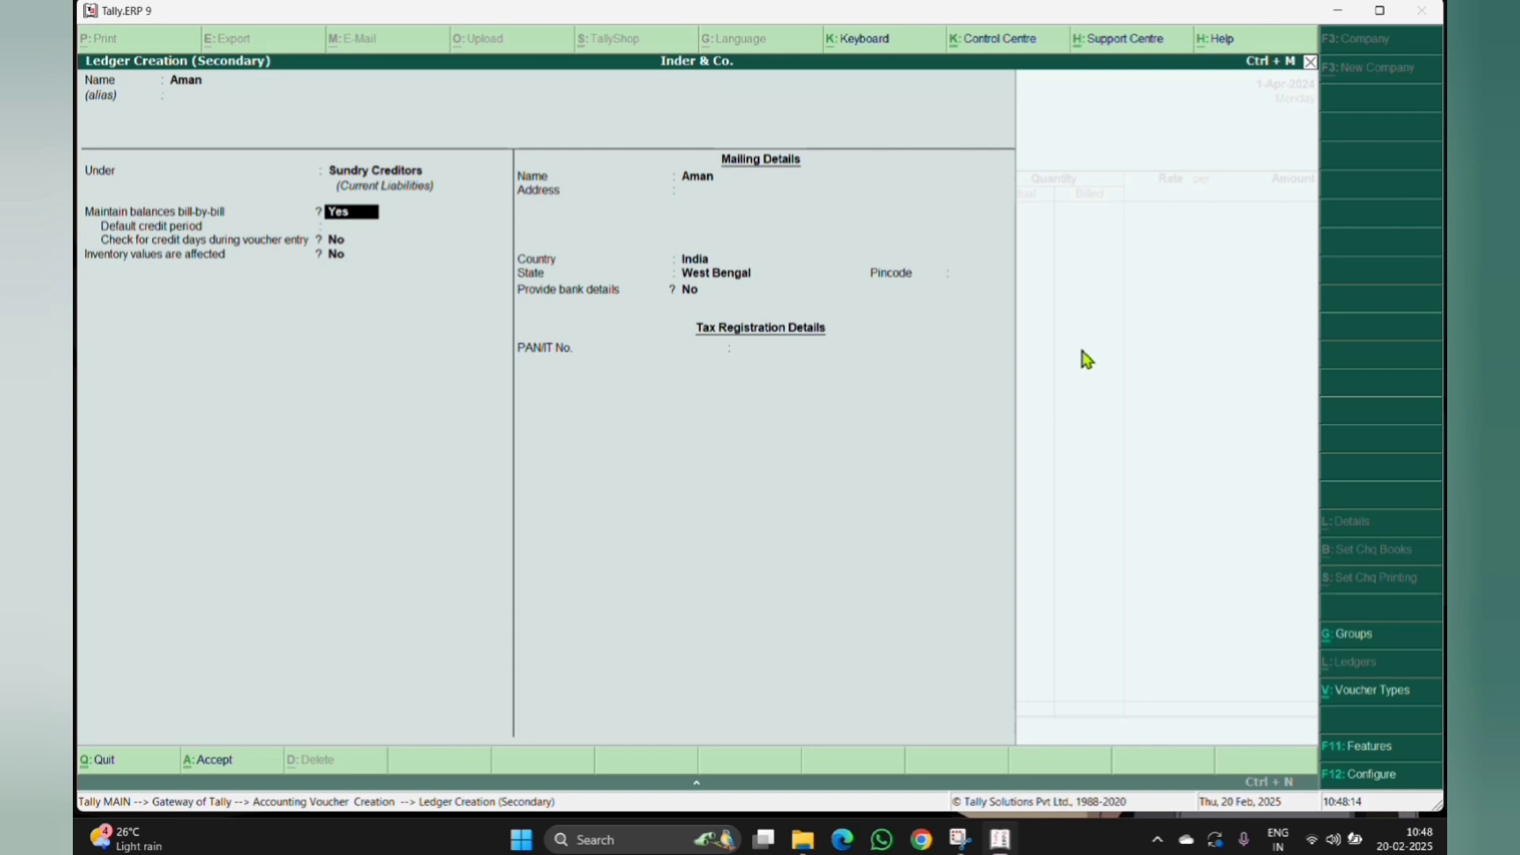
{"action": "key", "text": "ctrl+a"}
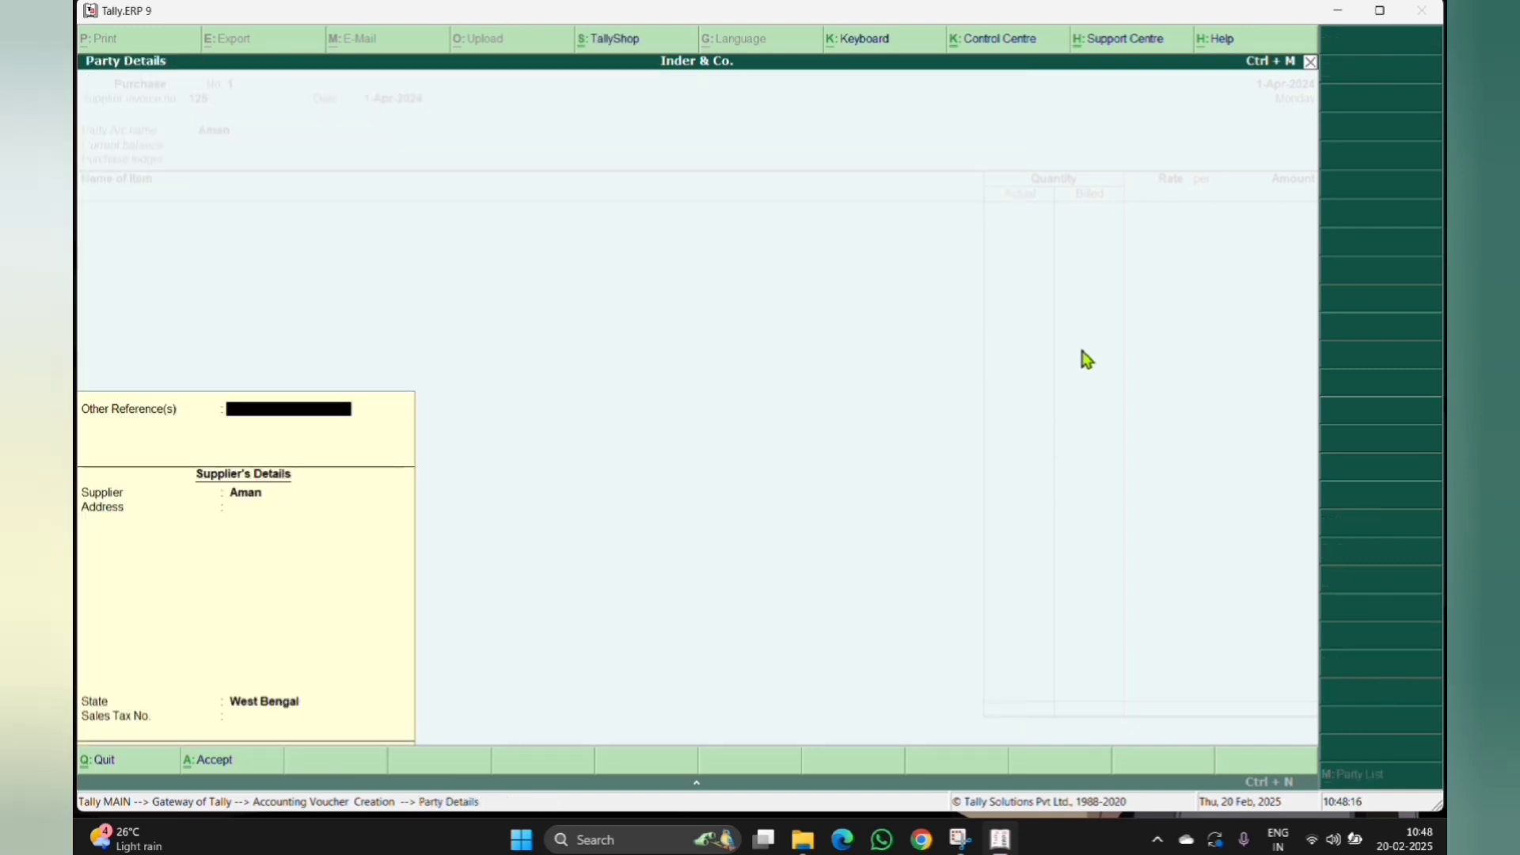
{"action": "key", "text": "ctrl+a"}
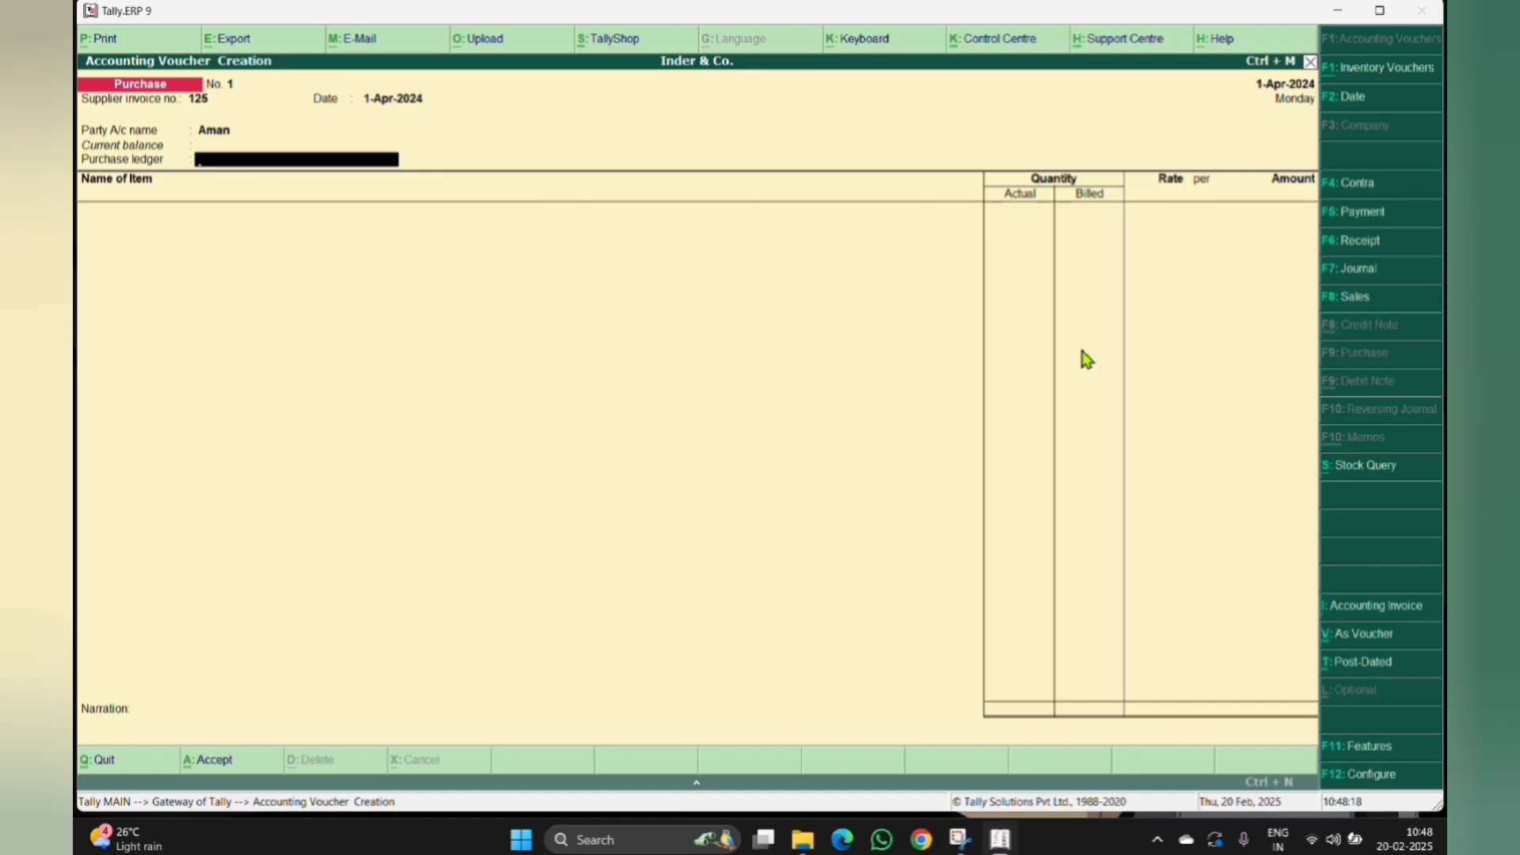
Step: Create a purchase ledger named Purchase under Purchase Accounts for the voucher
{"action": "key", "text": "alt+c"}
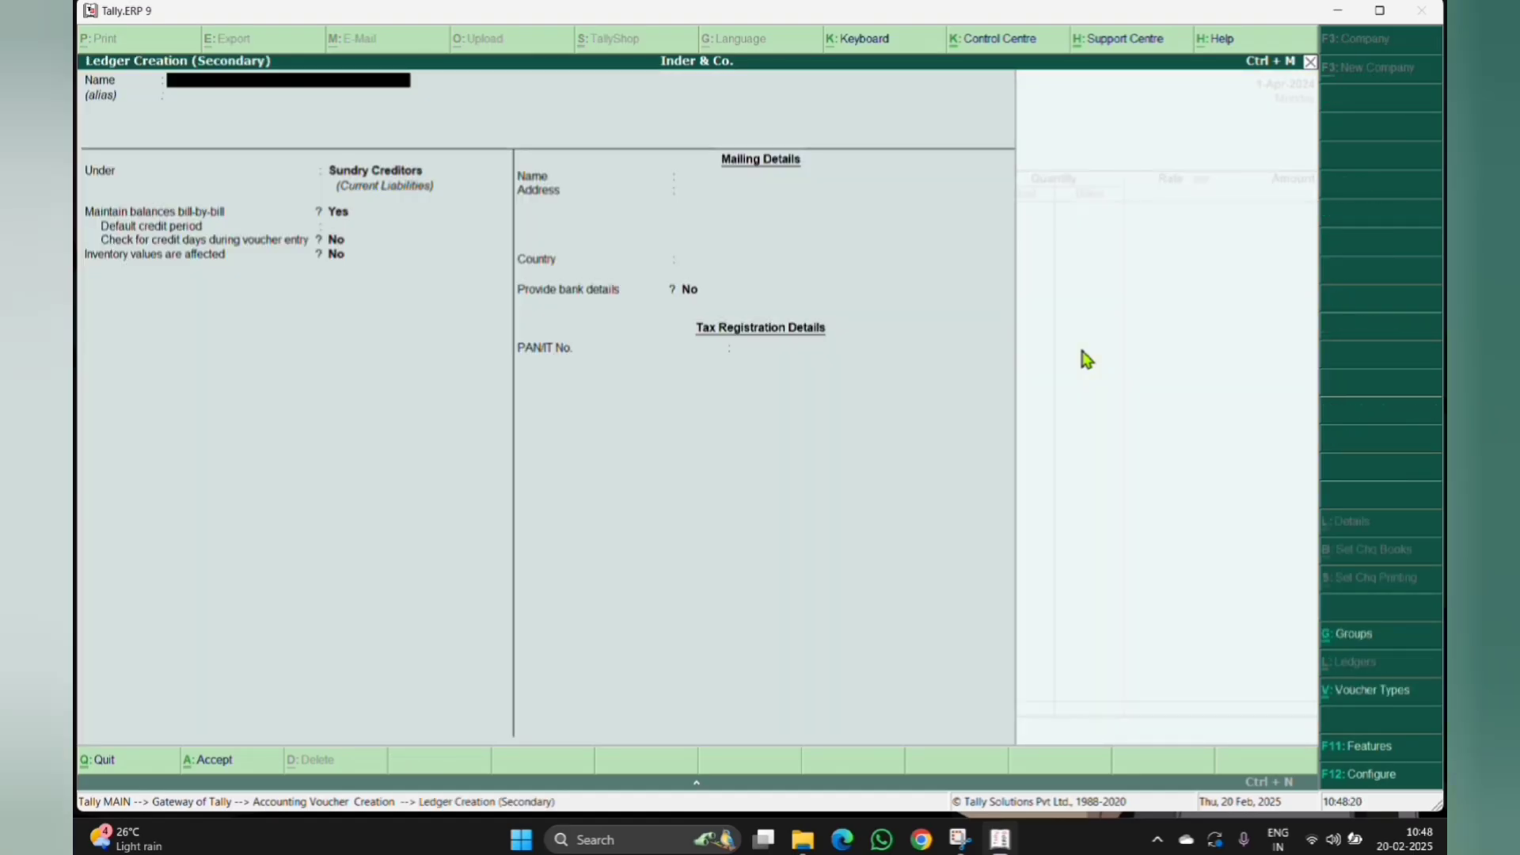
{"action": "type", "text": "Purchase"}
{"action": "key", "text": "Return"}
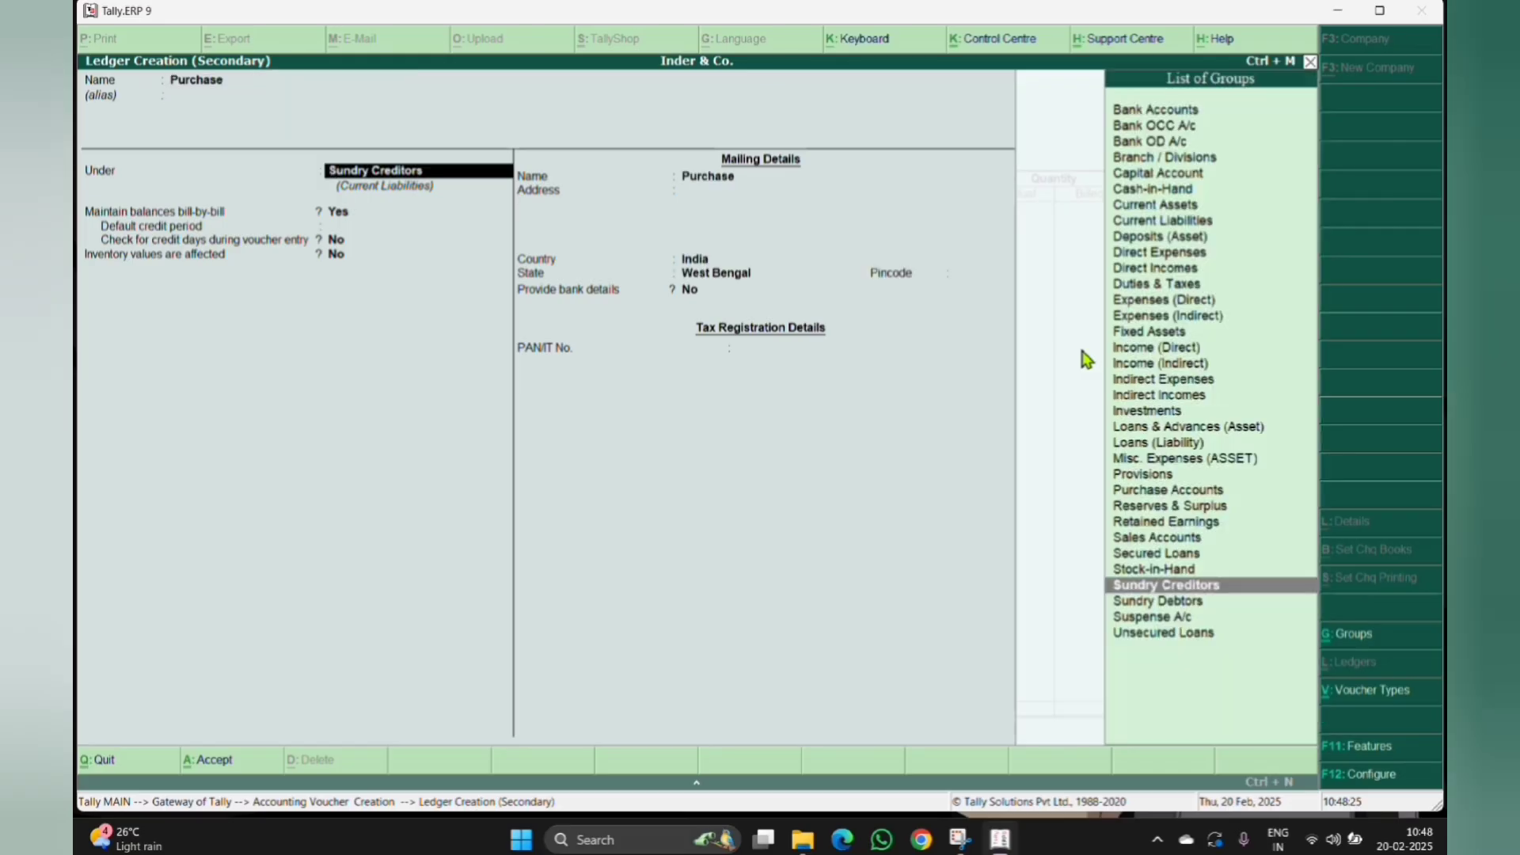
{"action": "type", "text": "Pu"}
{"action": "key", "text": "Return"}
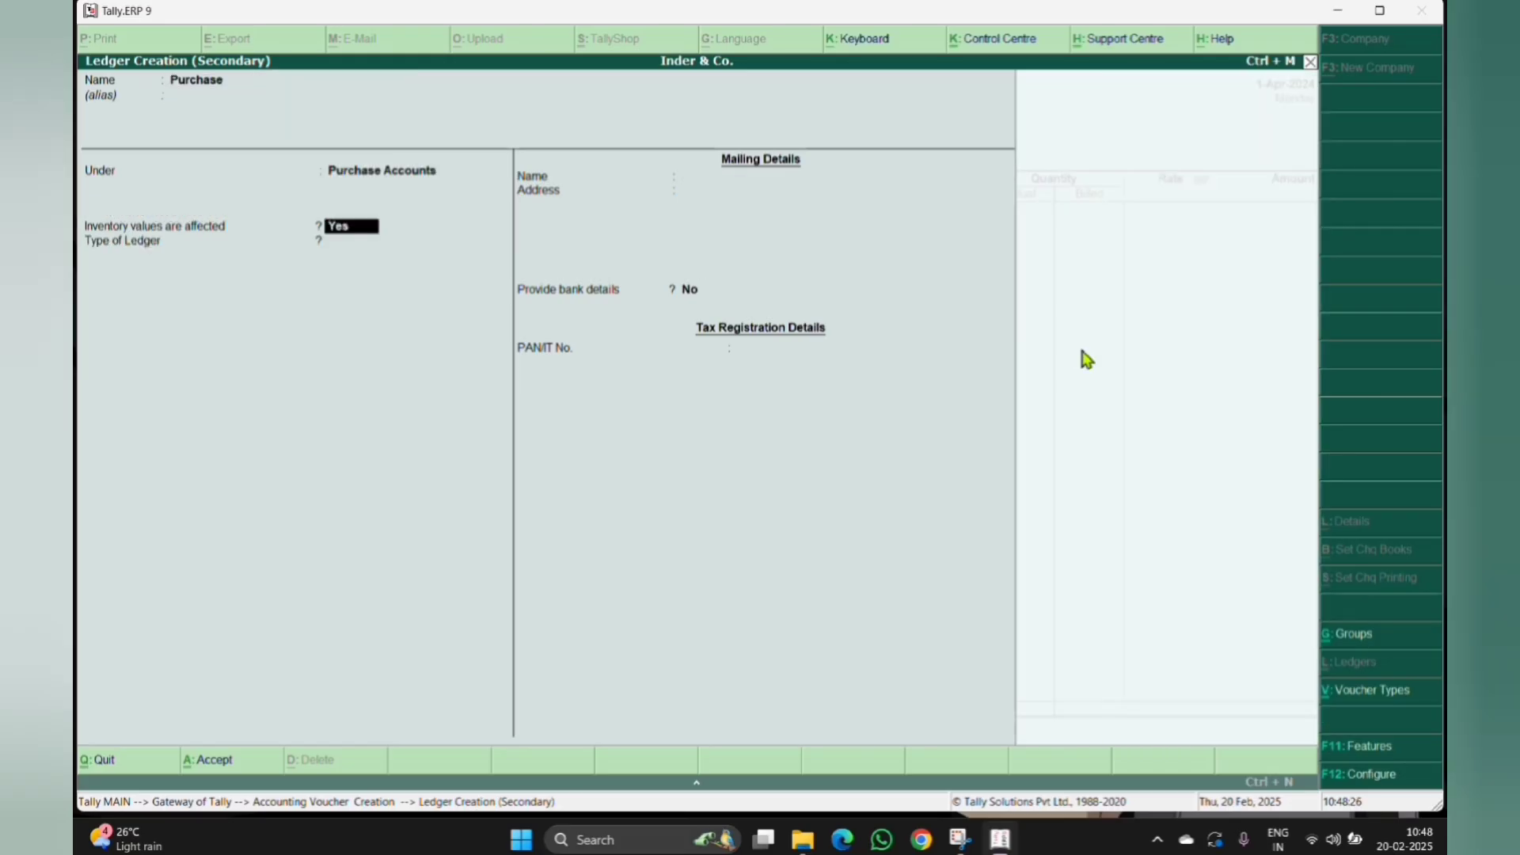
{"action": "key", "text": "ctrl+a"}
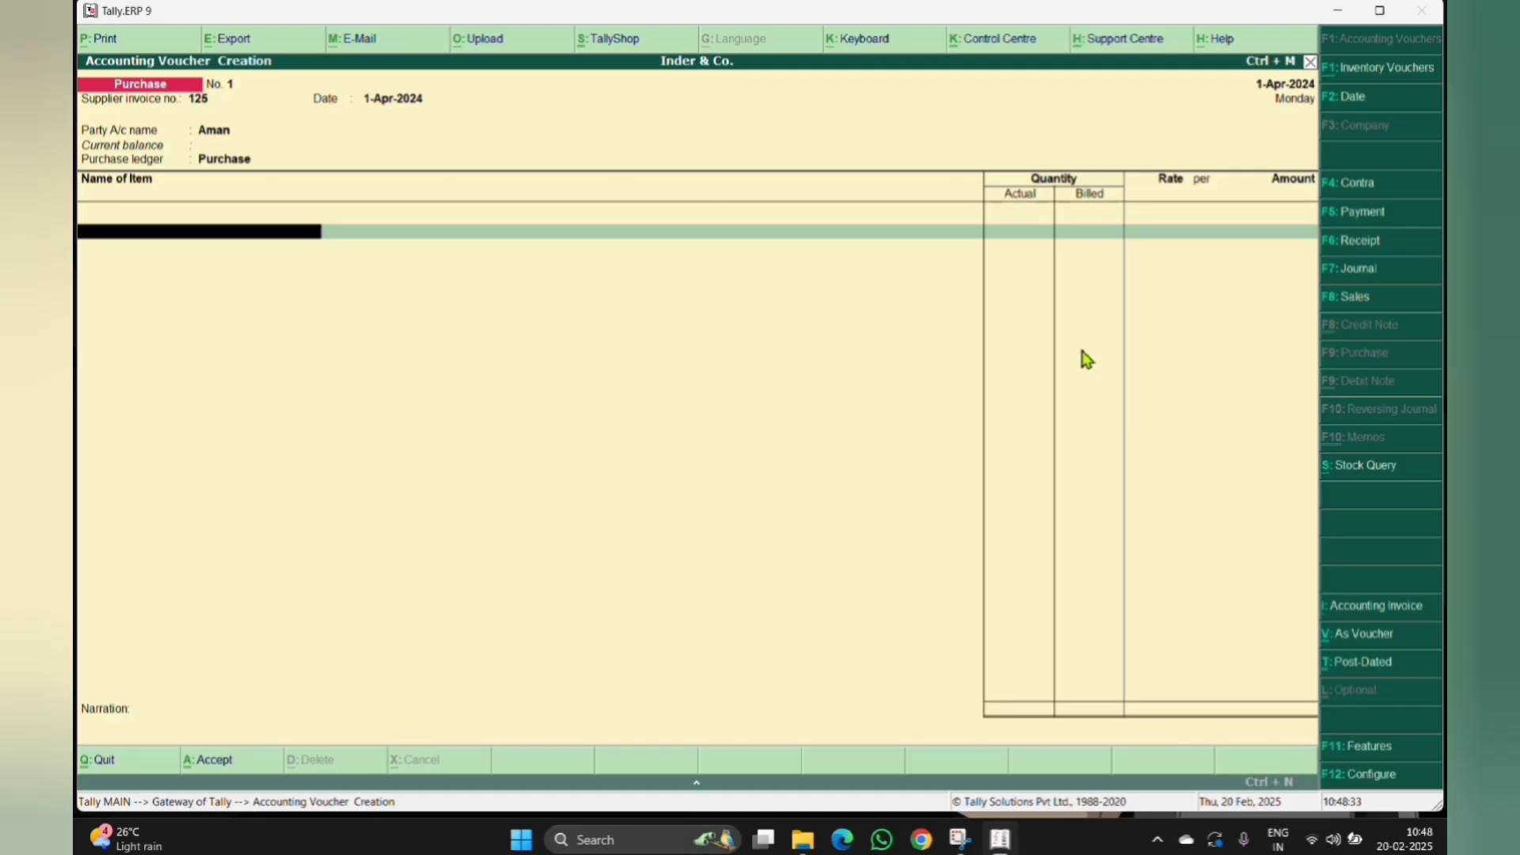
Step: Begin a new stock item named Computer under the Primary group
{"action": "key", "text": "alt+c"}
{"action": "type", "text": "Co"}
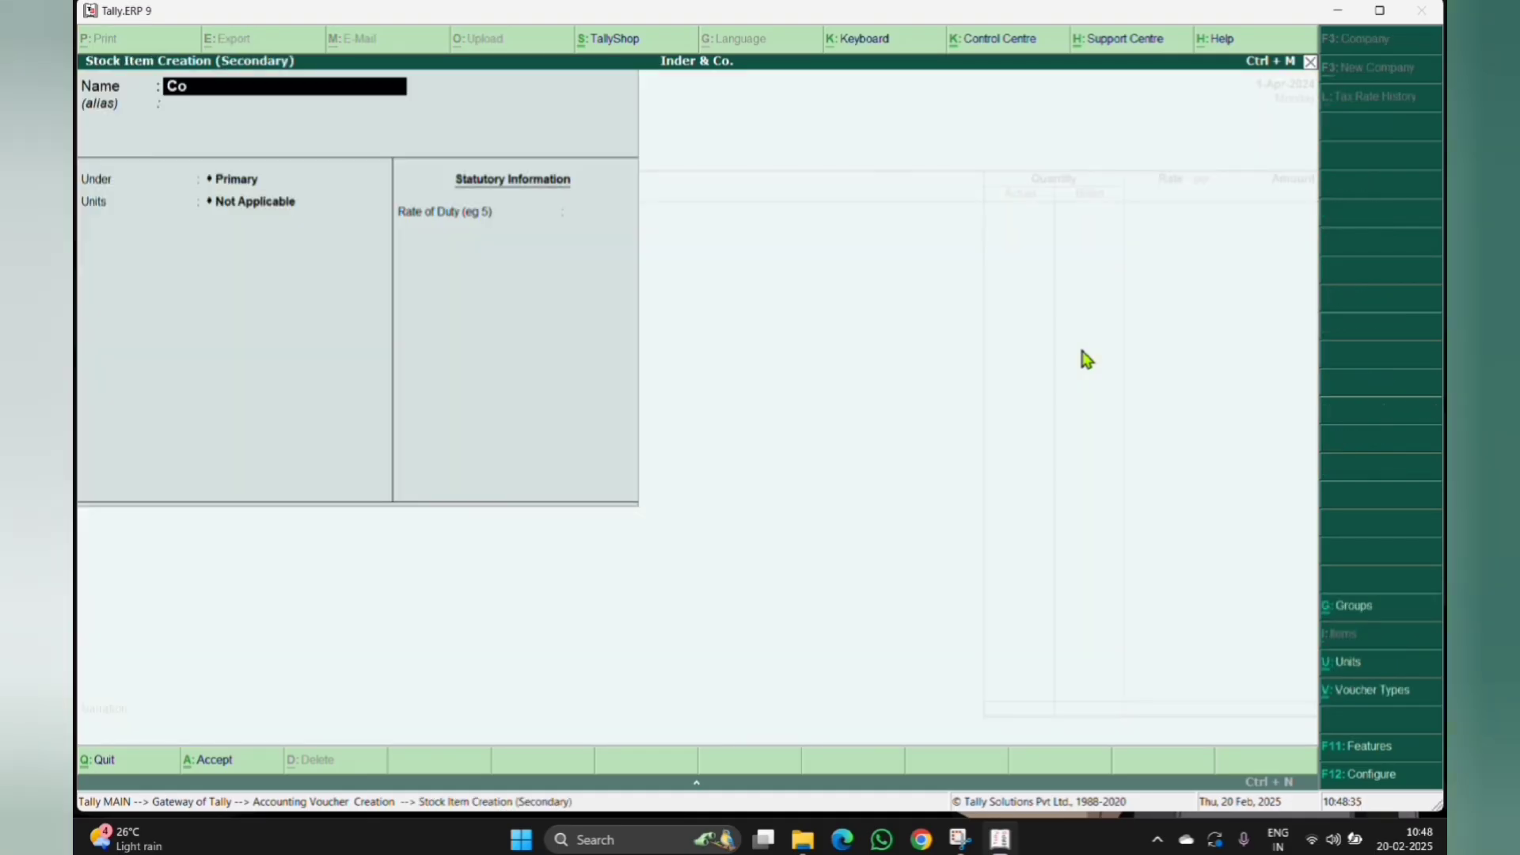
{"action": "type", "text": "mputer"}
{"action": "key", "text": "Return"}
{"action": "key", "text": "Return"}
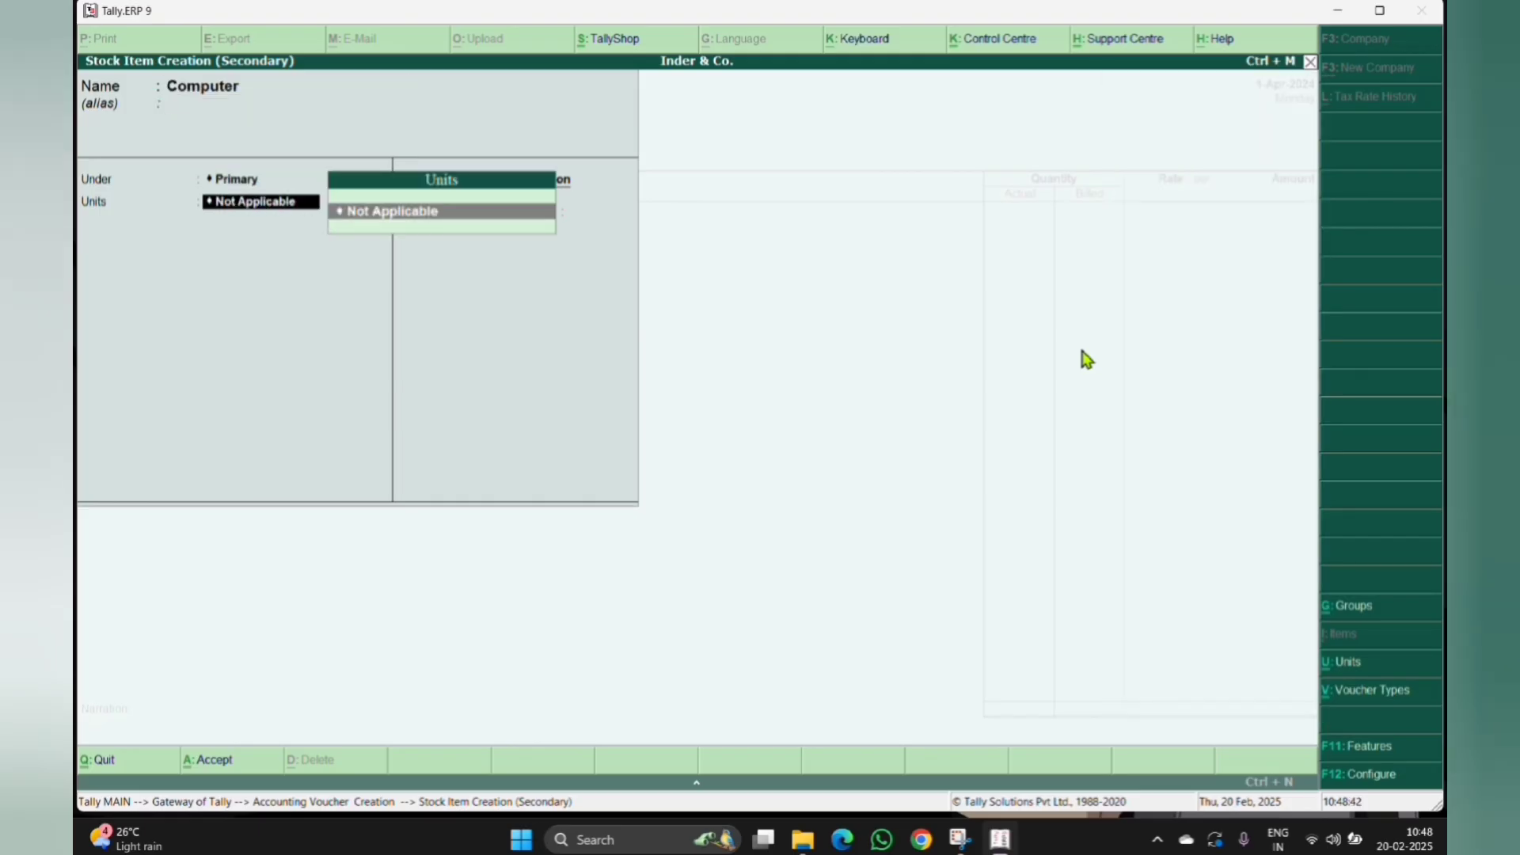
Step: Create the simple unit pcs. with 0 decimal places for the Computer item and save the item
{"action": "key", "text": "alt+c"}
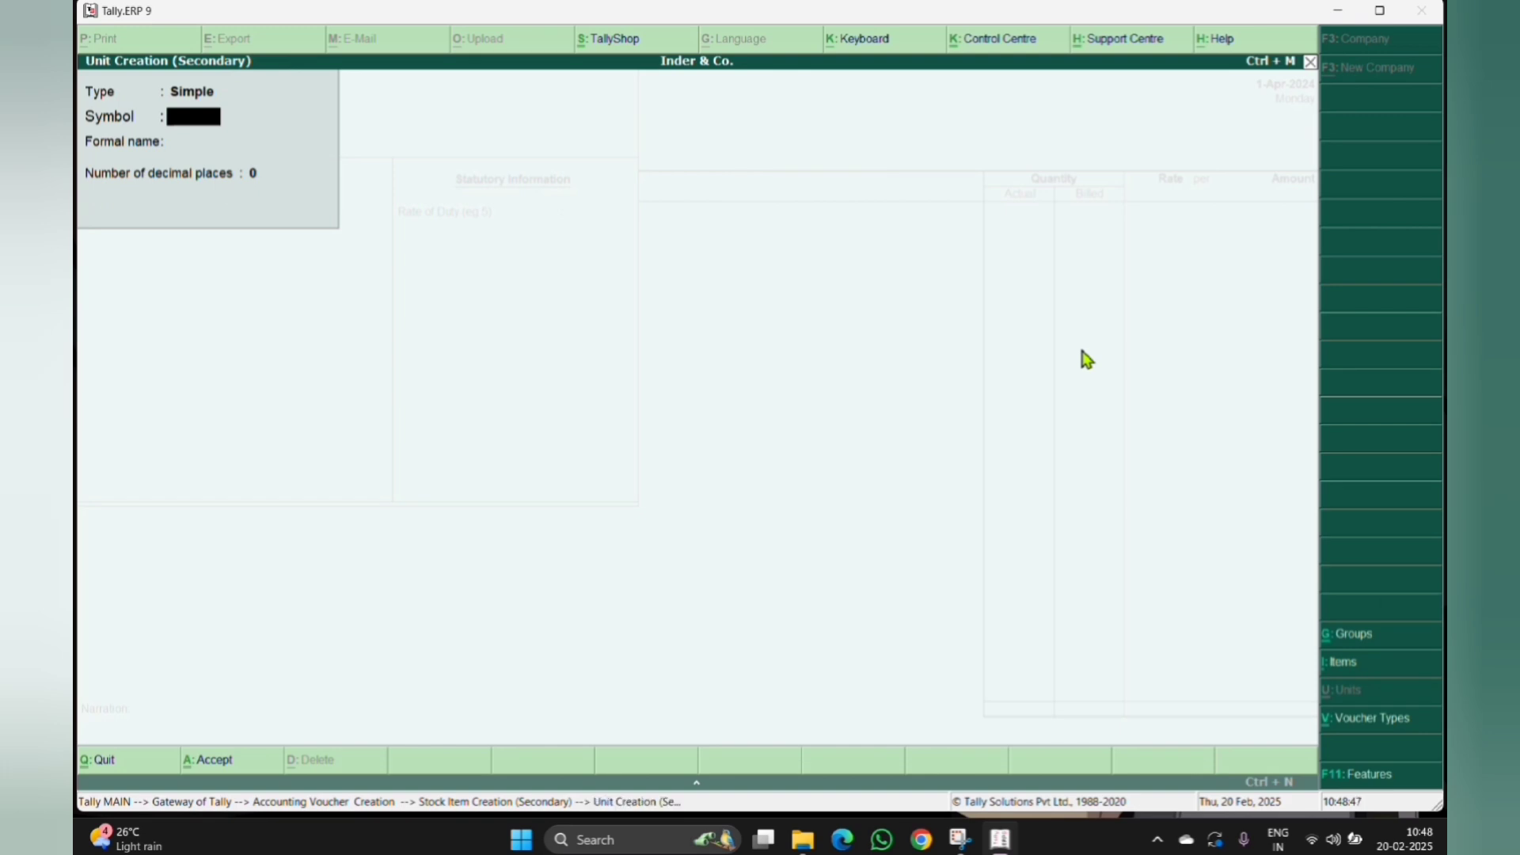
{"action": "type", "text": "pcs."}
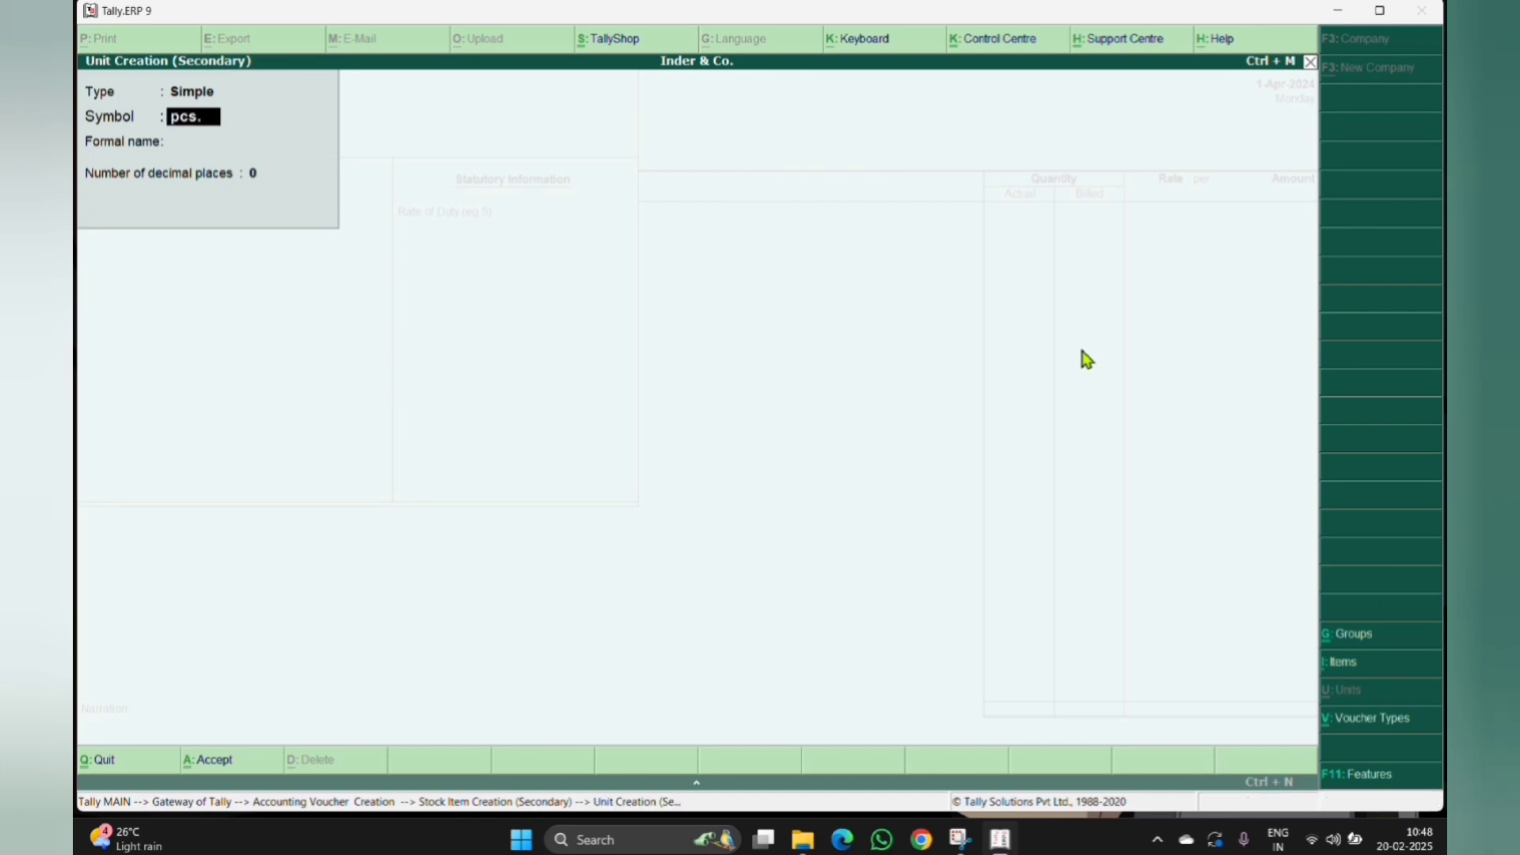
{"action": "key", "text": "Return"}
{"action": "key", "text": "Return"}
{"action": "key", "text": "Return"}
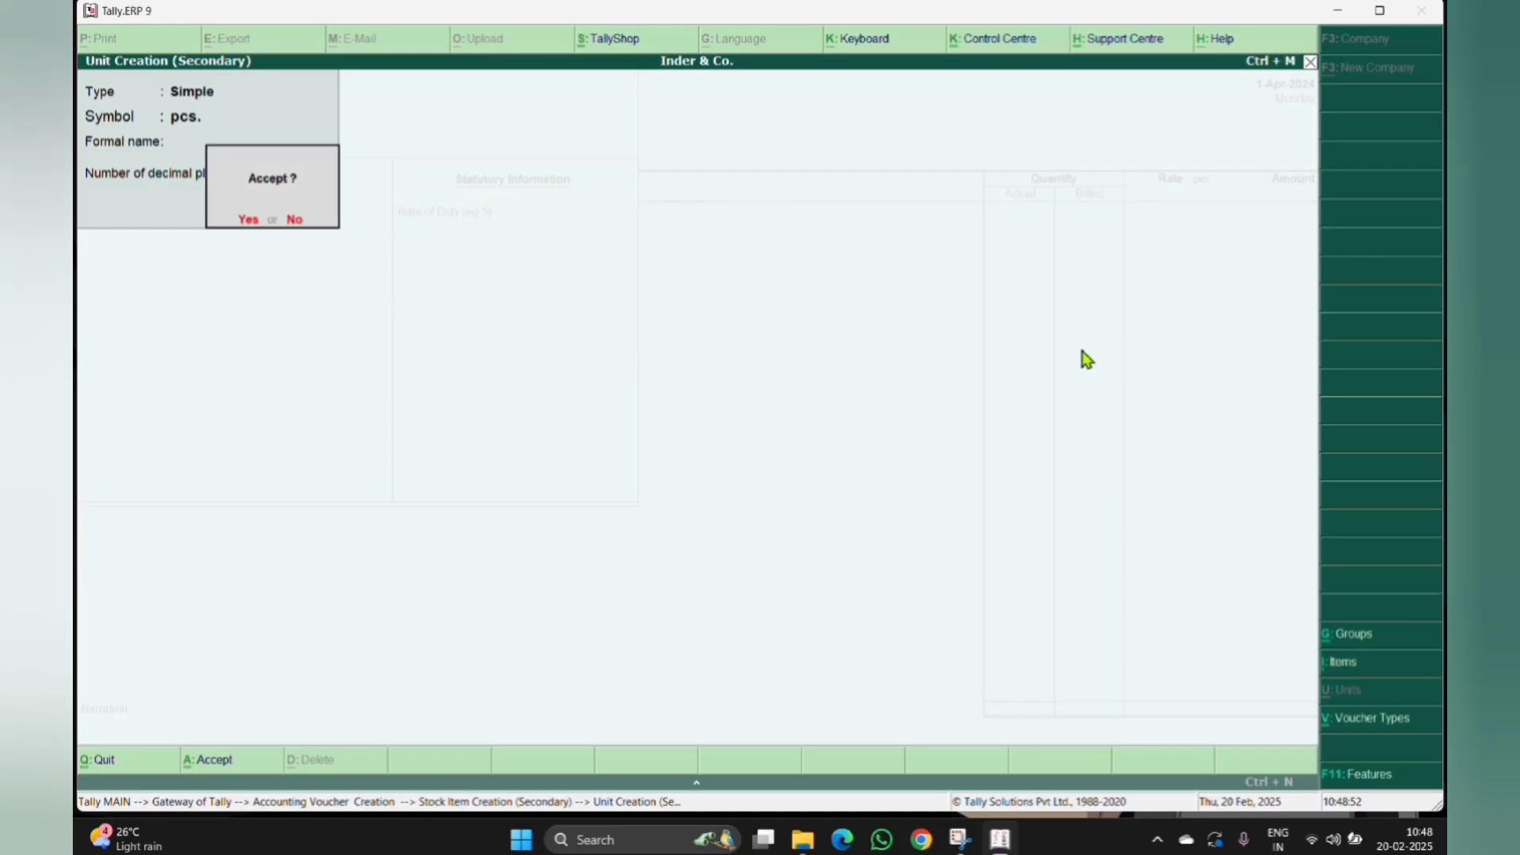
{"action": "key", "text": "Return"}
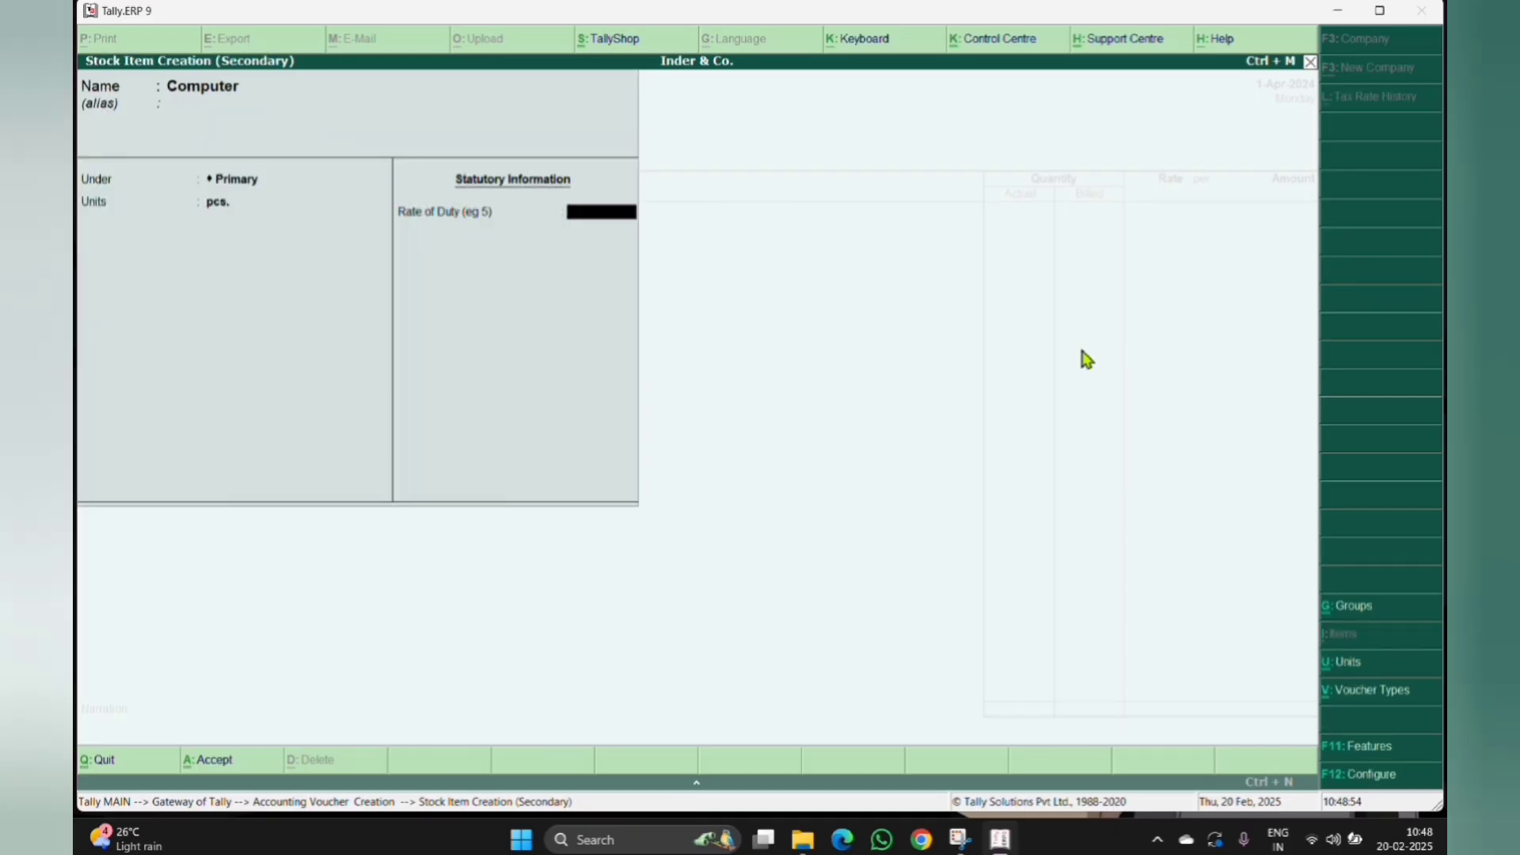
{"action": "key", "text": "Return"}
{"action": "key", "text": "Return"}
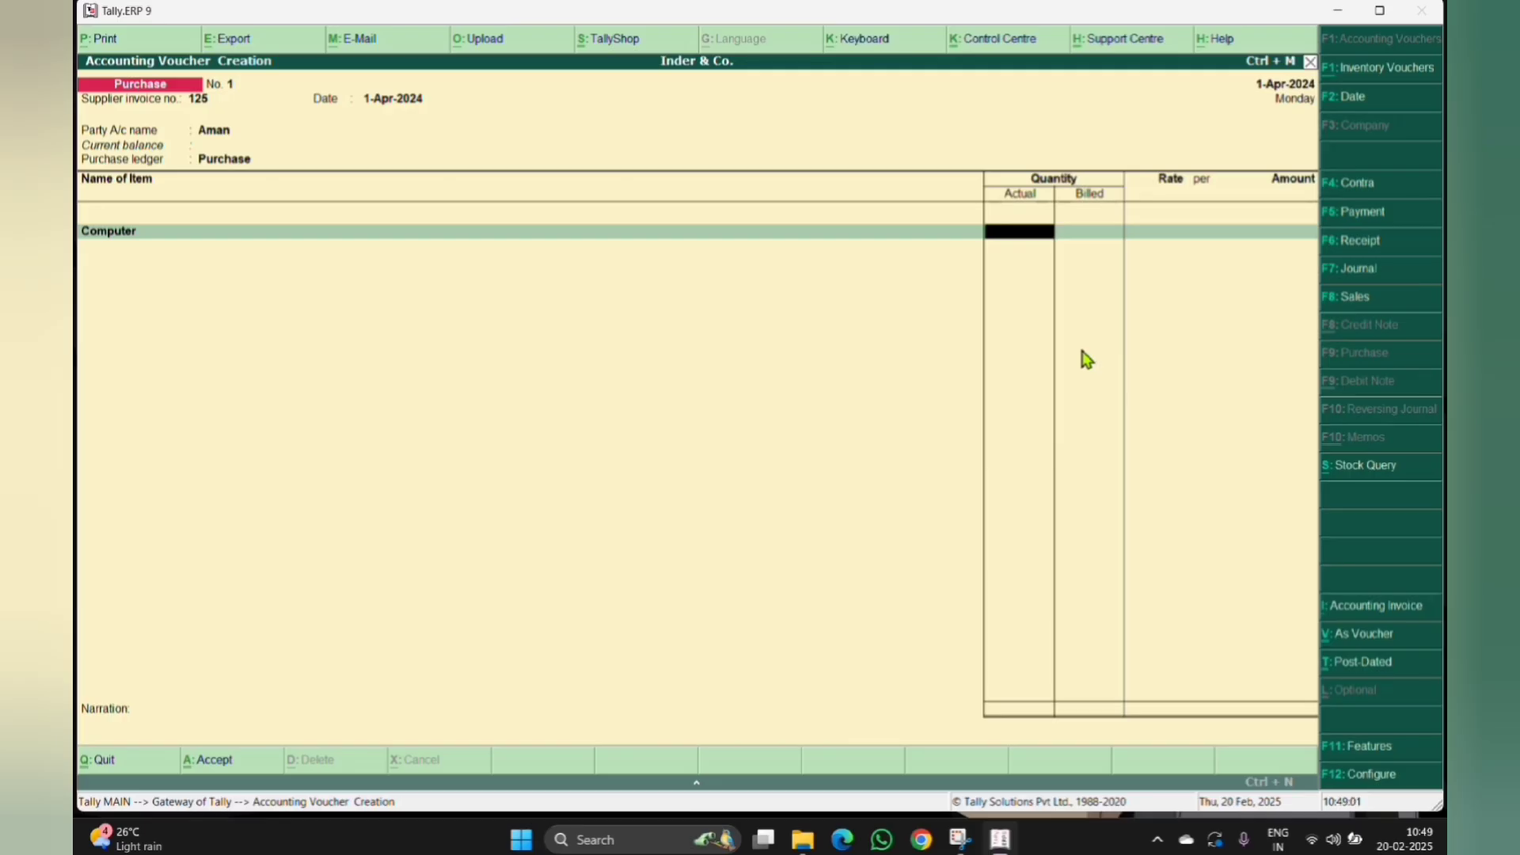
Step: Enter 20 pcs. actual and 15 pcs. billed at a rate of 10,000 for Computer, and save the purchase voucher
{"action": "type", "text": "20"}
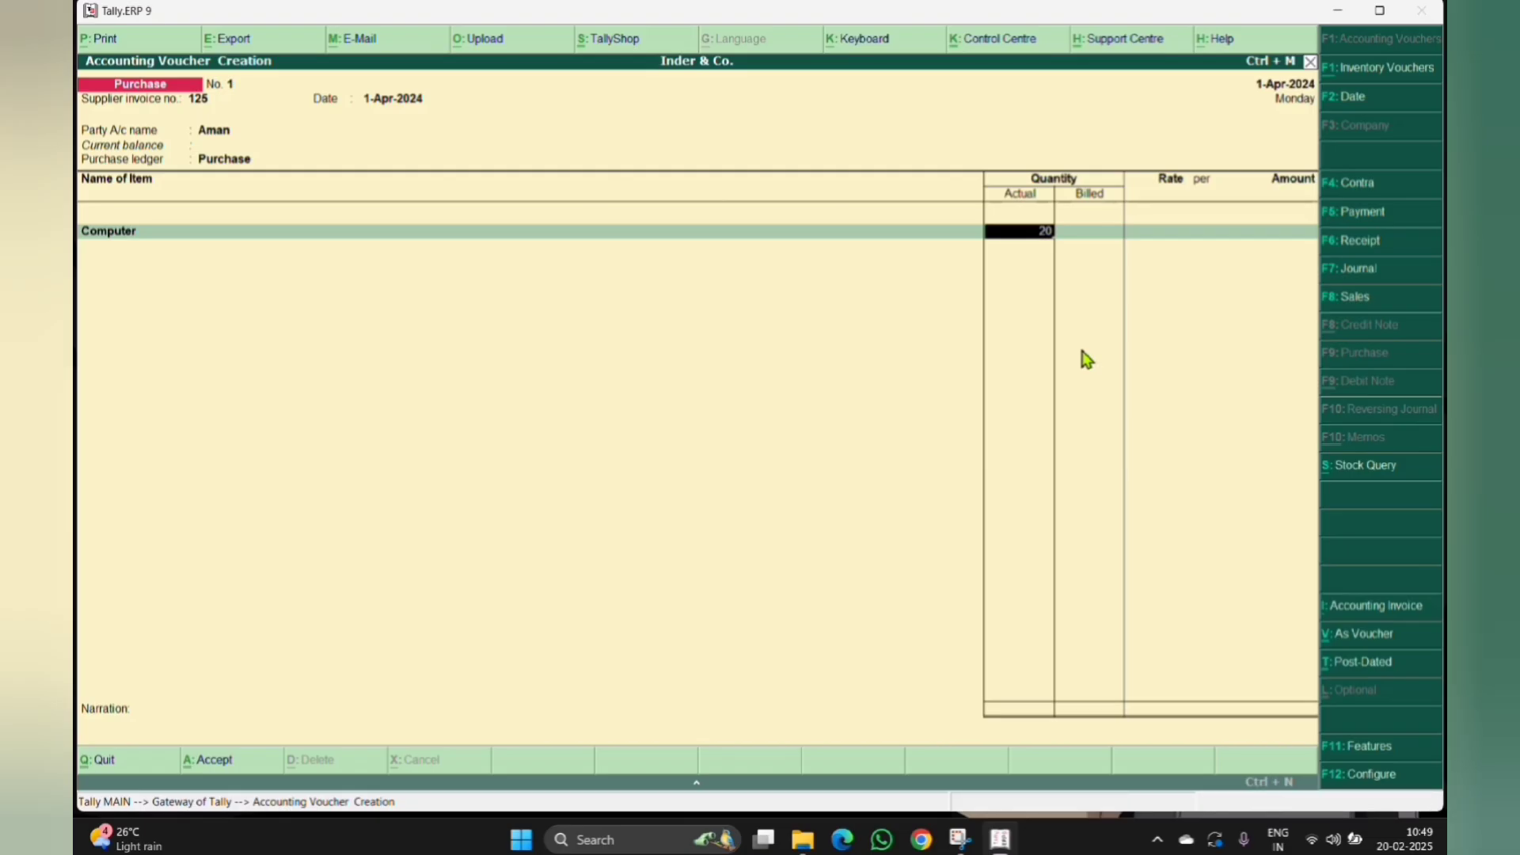
{"action": "key", "text": "Return"}
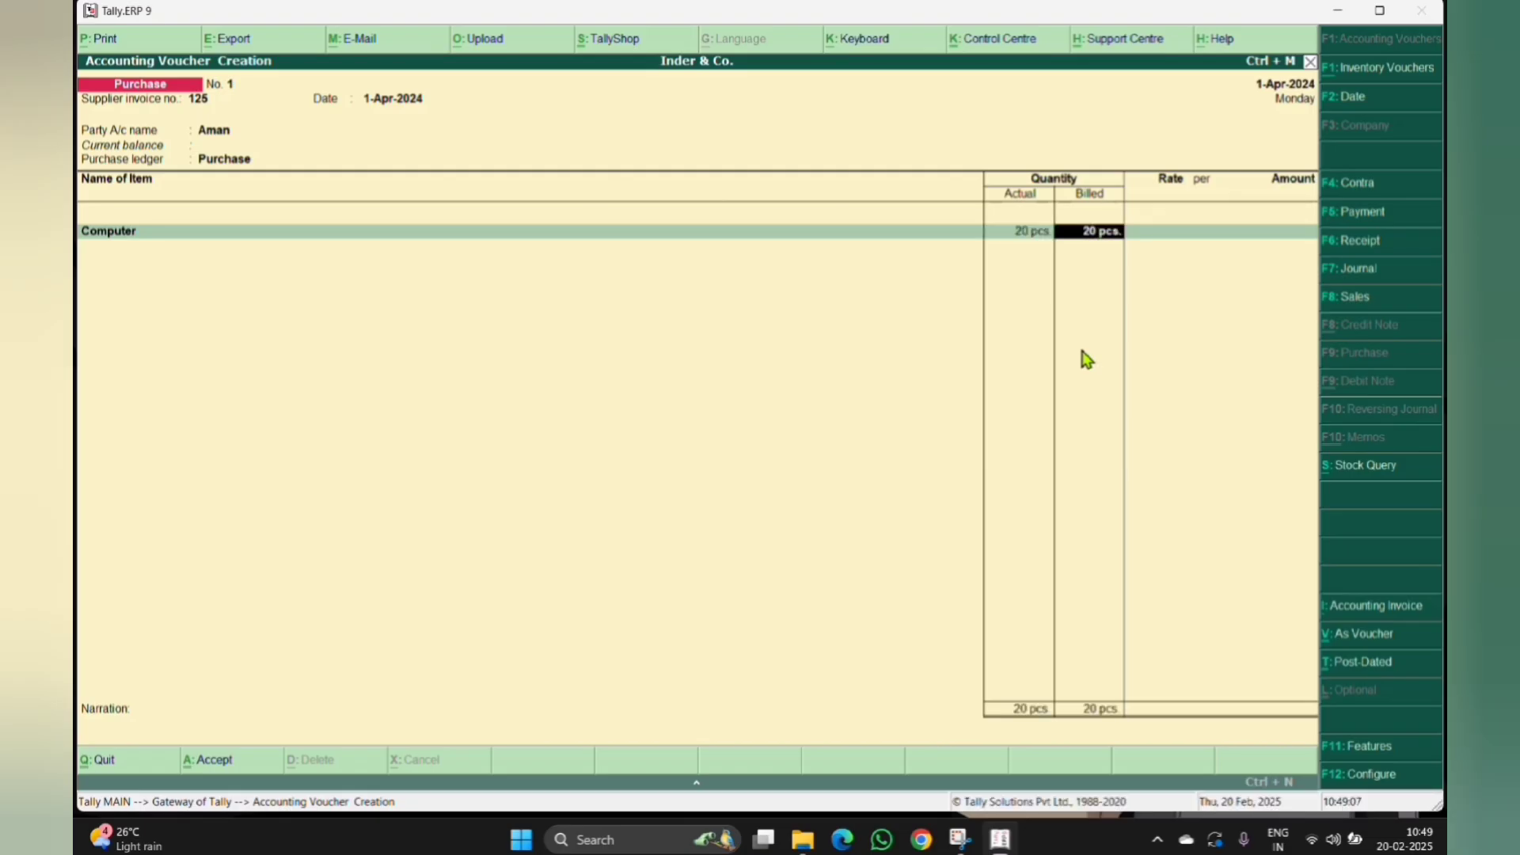
{"action": "type", "text": "15"}
{"action": "key", "text": "Return"}
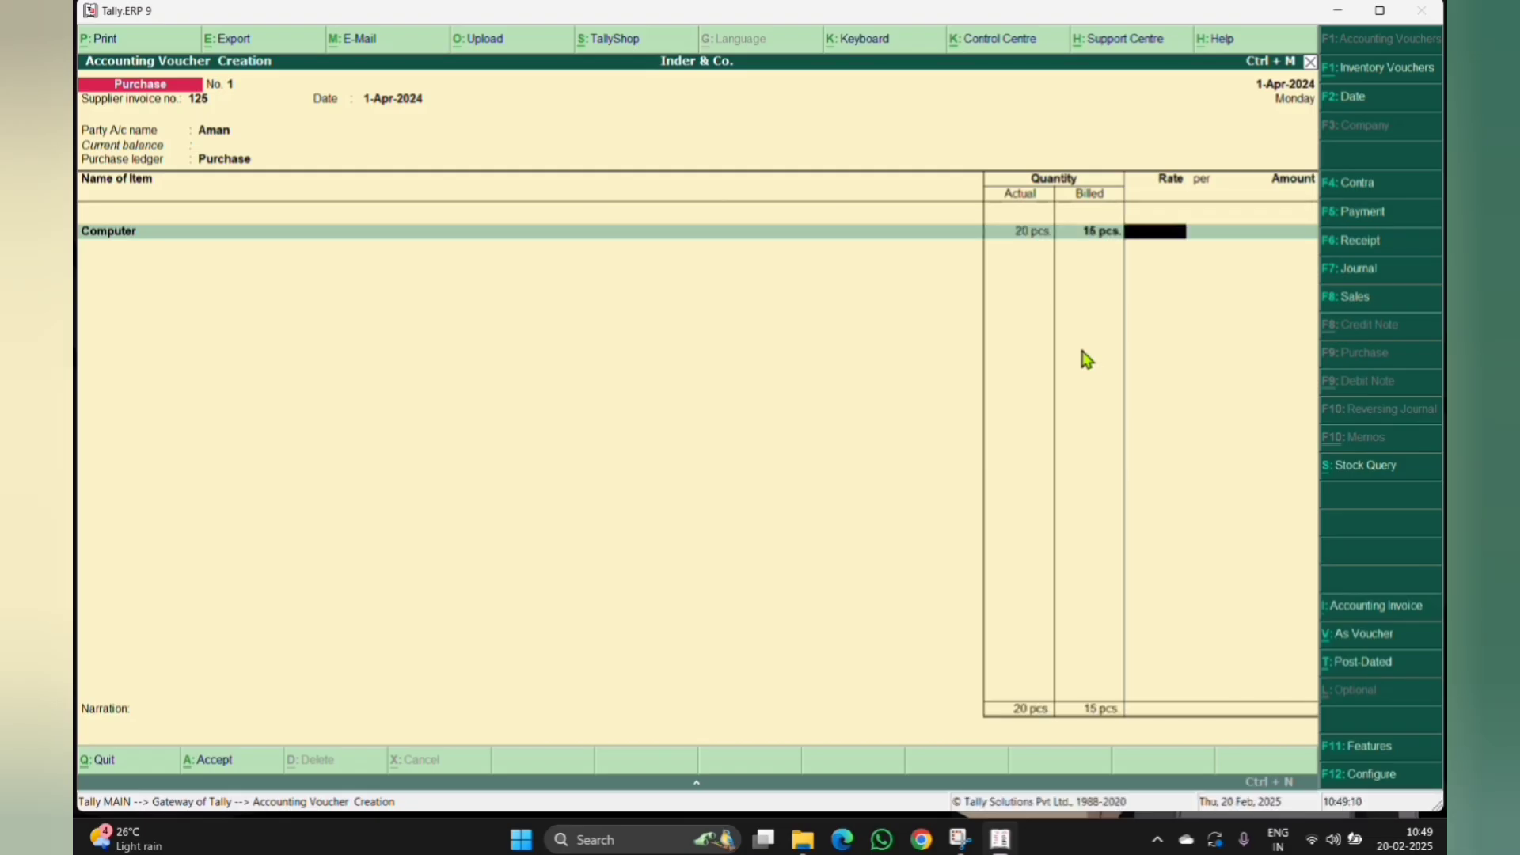
{"action": "type", "text": "10,000"}
{"action": "key", "text": "Return"}
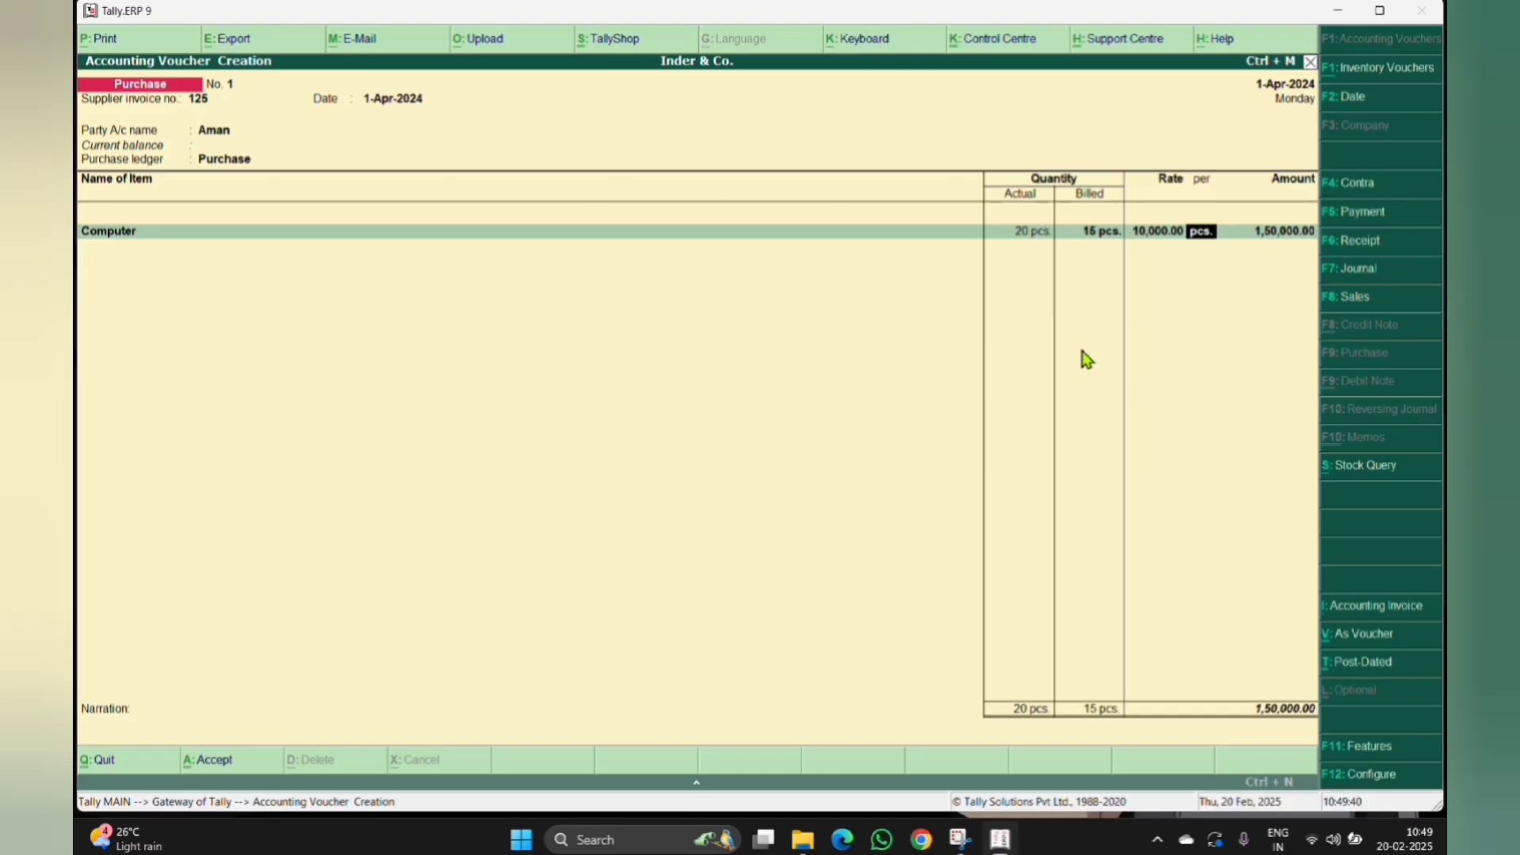
{"action": "key", "text": "ctrl+a"}
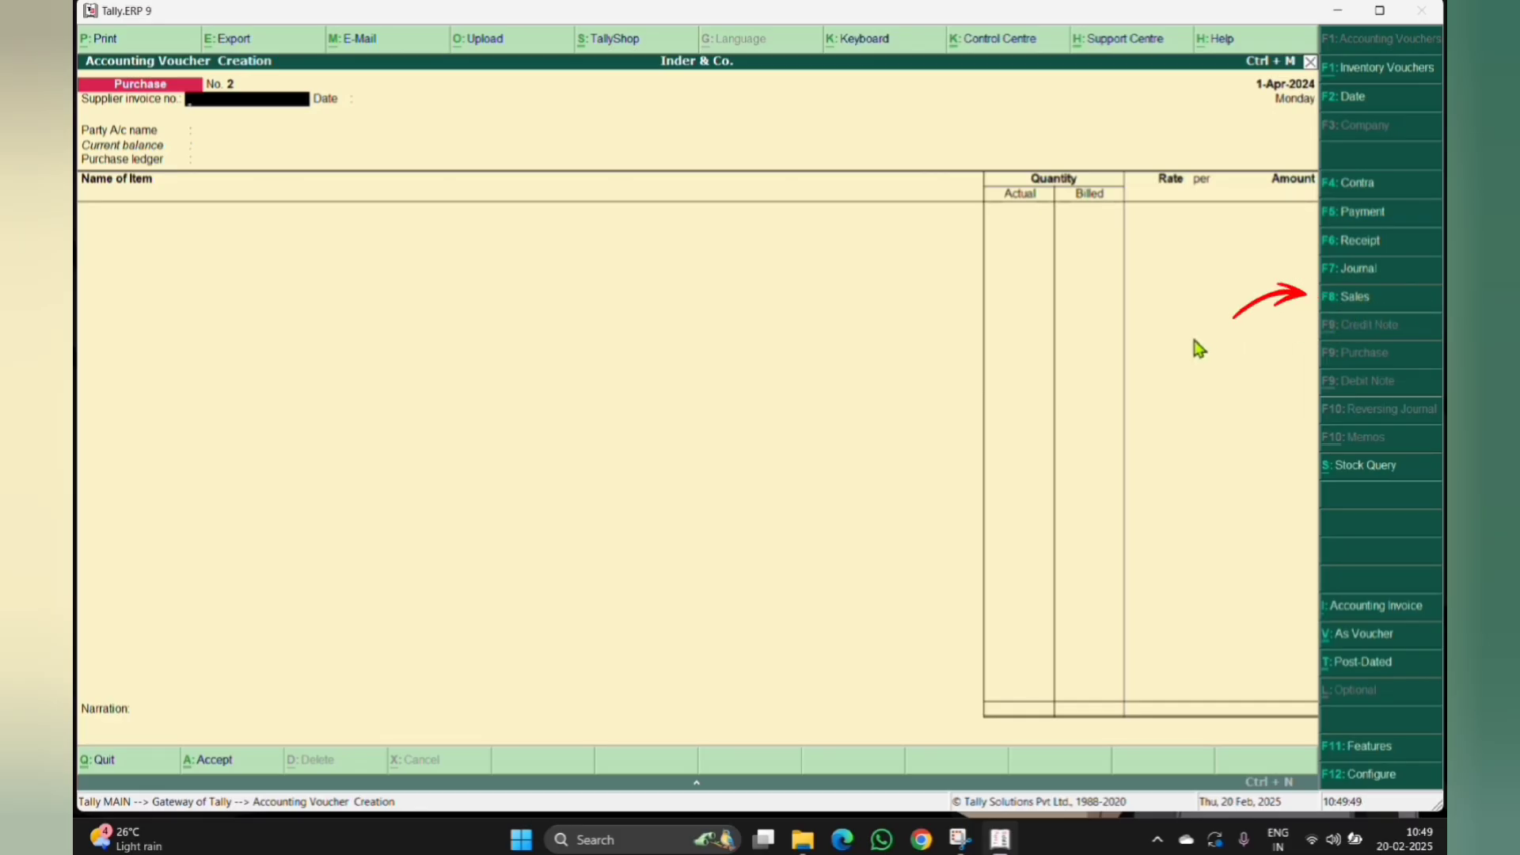
Step: Start a sales voucher with reference number 123
{"action": "key", "text": "F8"}
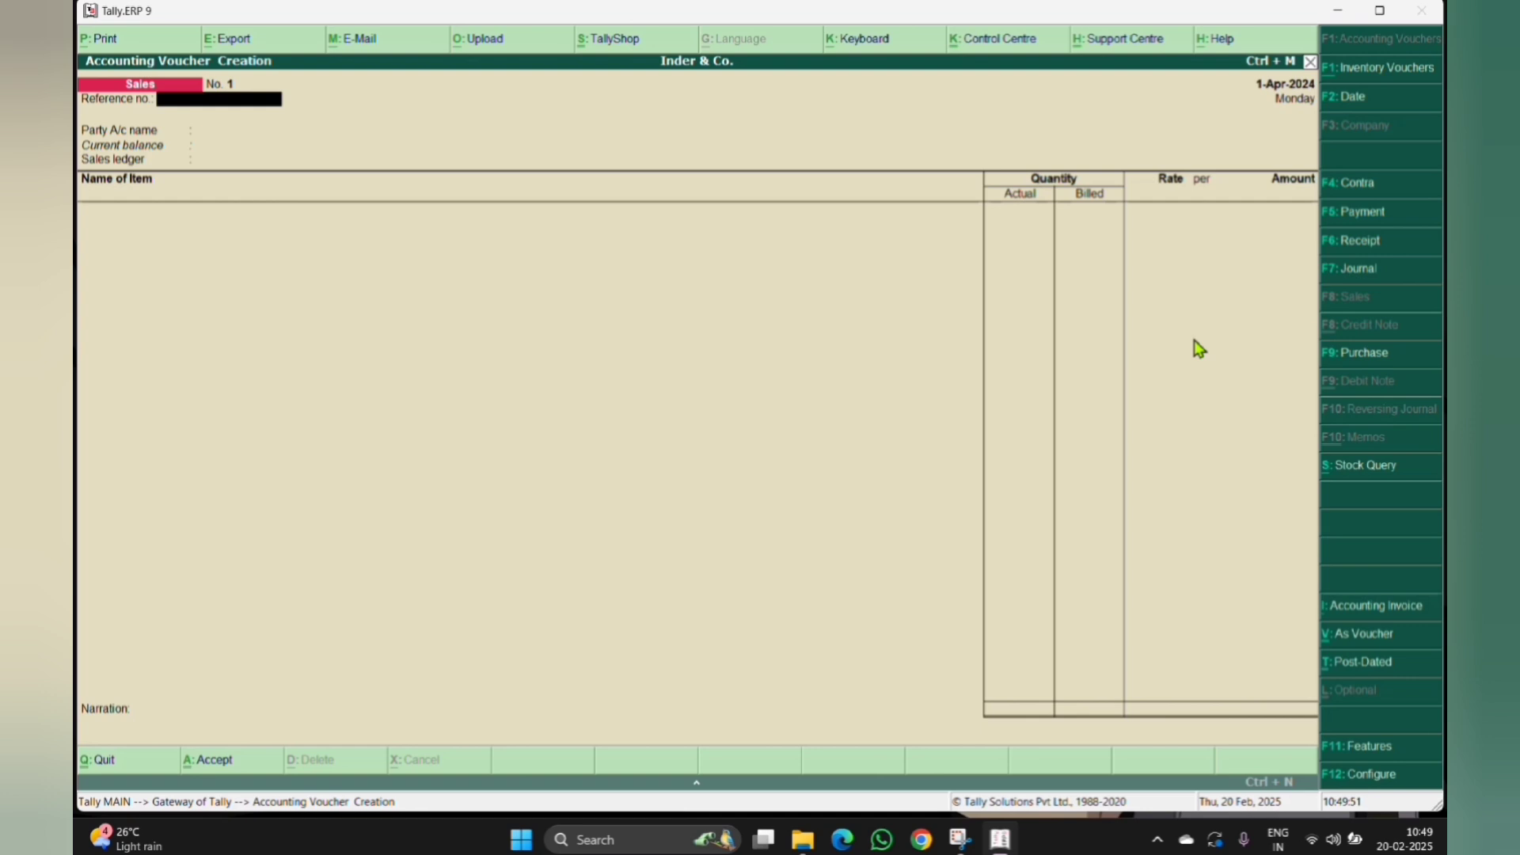
{"action": "type", "text": "123"}
{"action": "key", "text": "Return"}
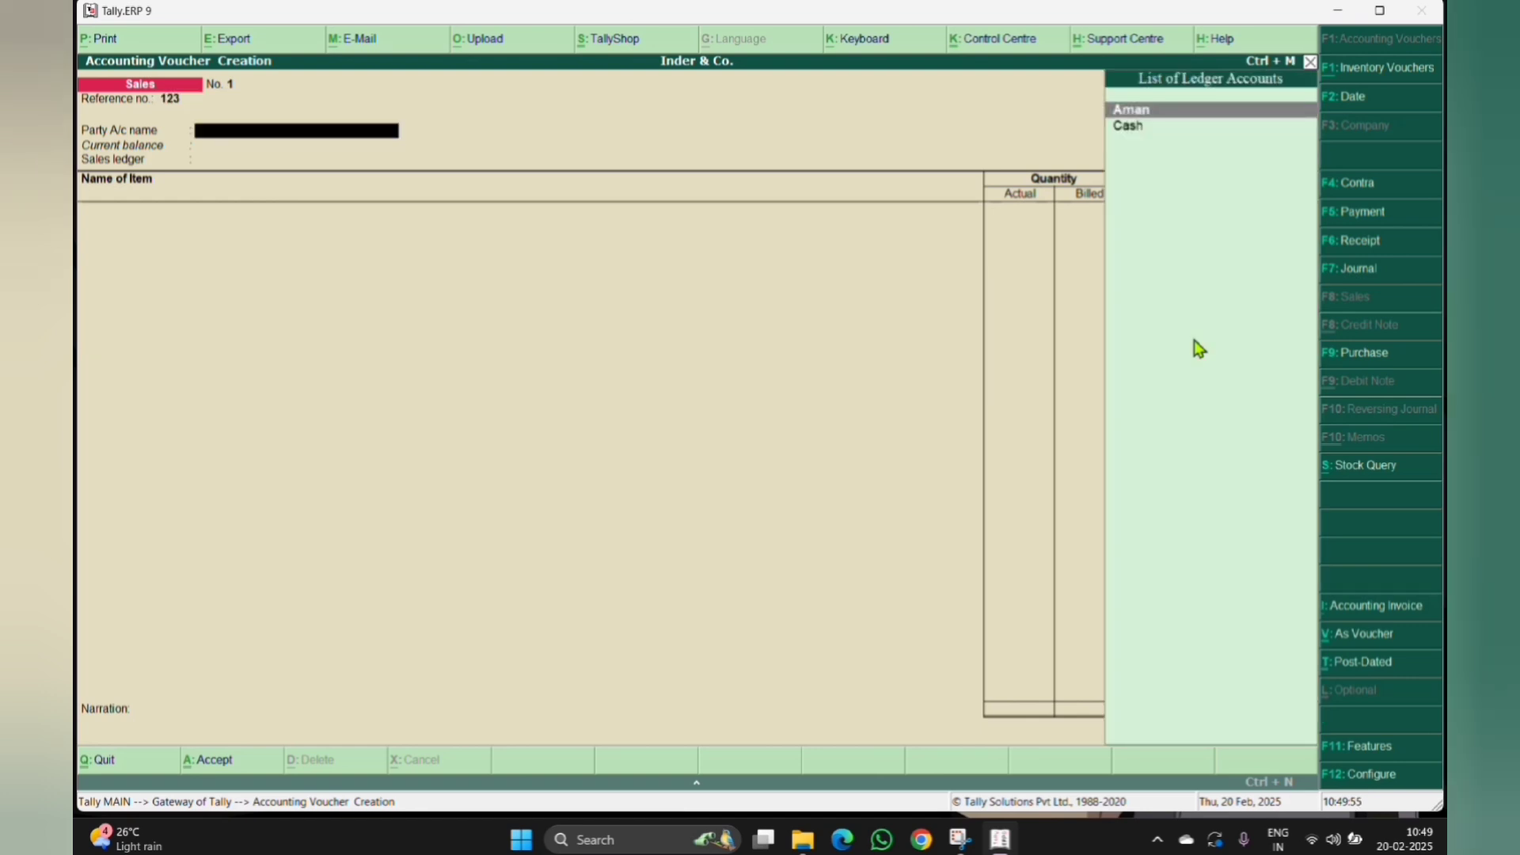
Step: Create a party ledger with the customer's name under Sundry Debtors, maintain balances bill-by-bill, and save it for the voucher
{"action": "key", "text": "alt+c"}
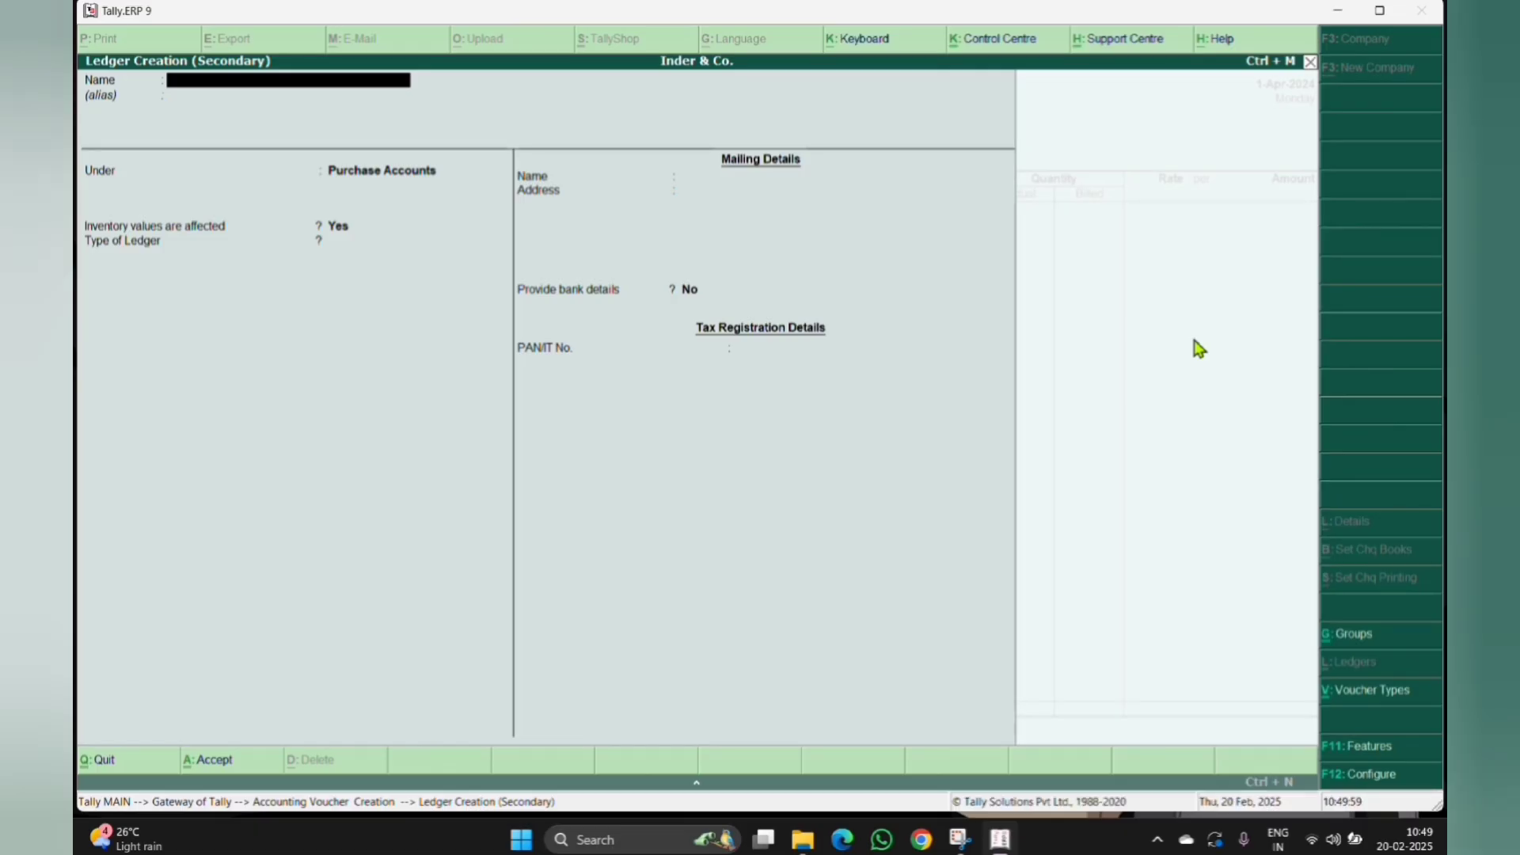
{"action": "type", "text": "Sita"}
{"action": "key", "text": "Return"}
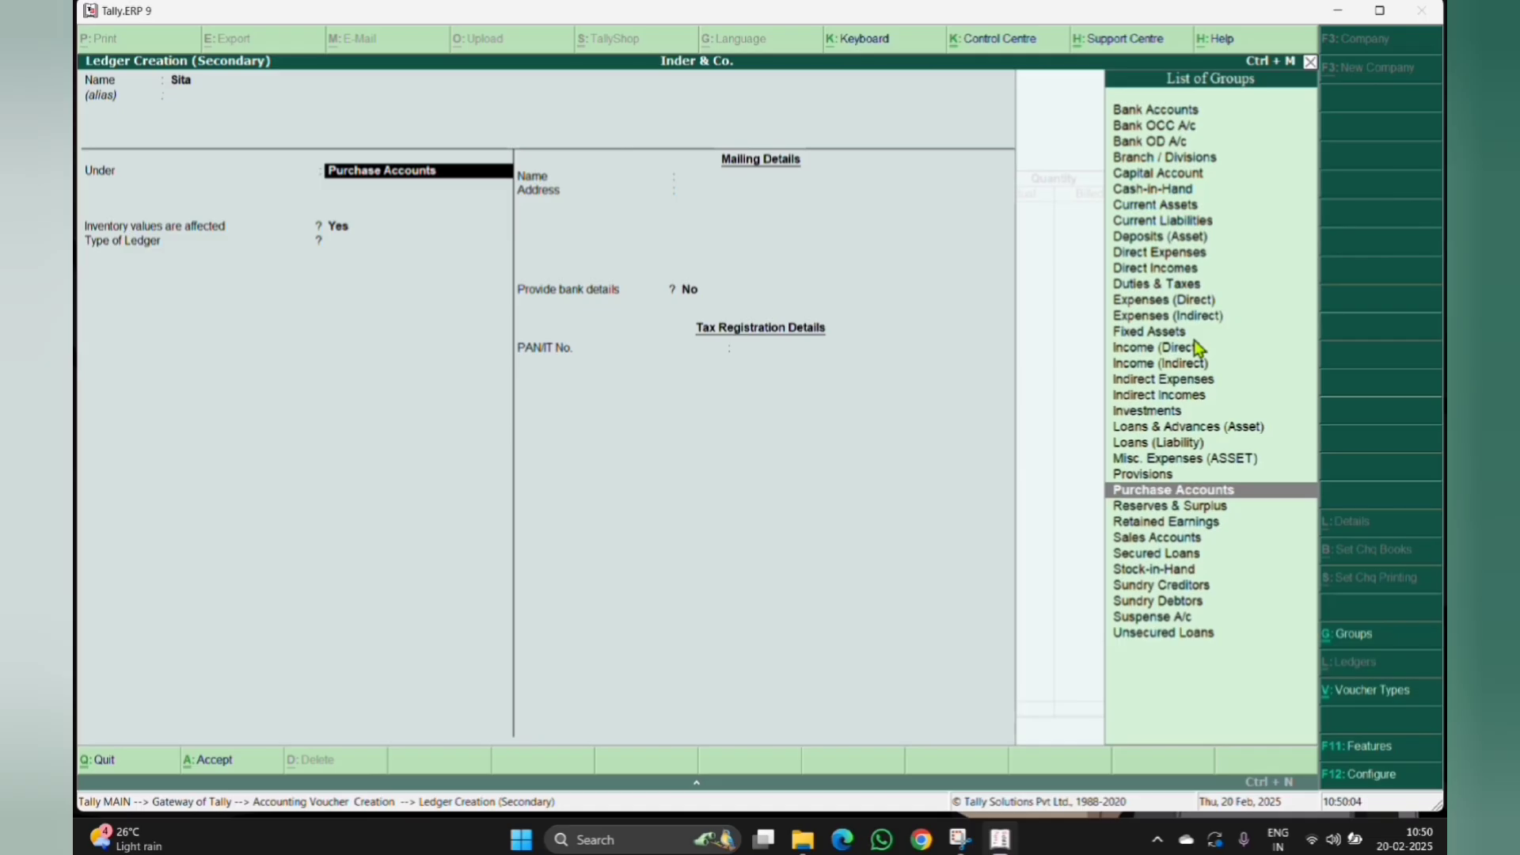
{"action": "type", "text": "Deb"}
{"action": "key", "text": "Return"}
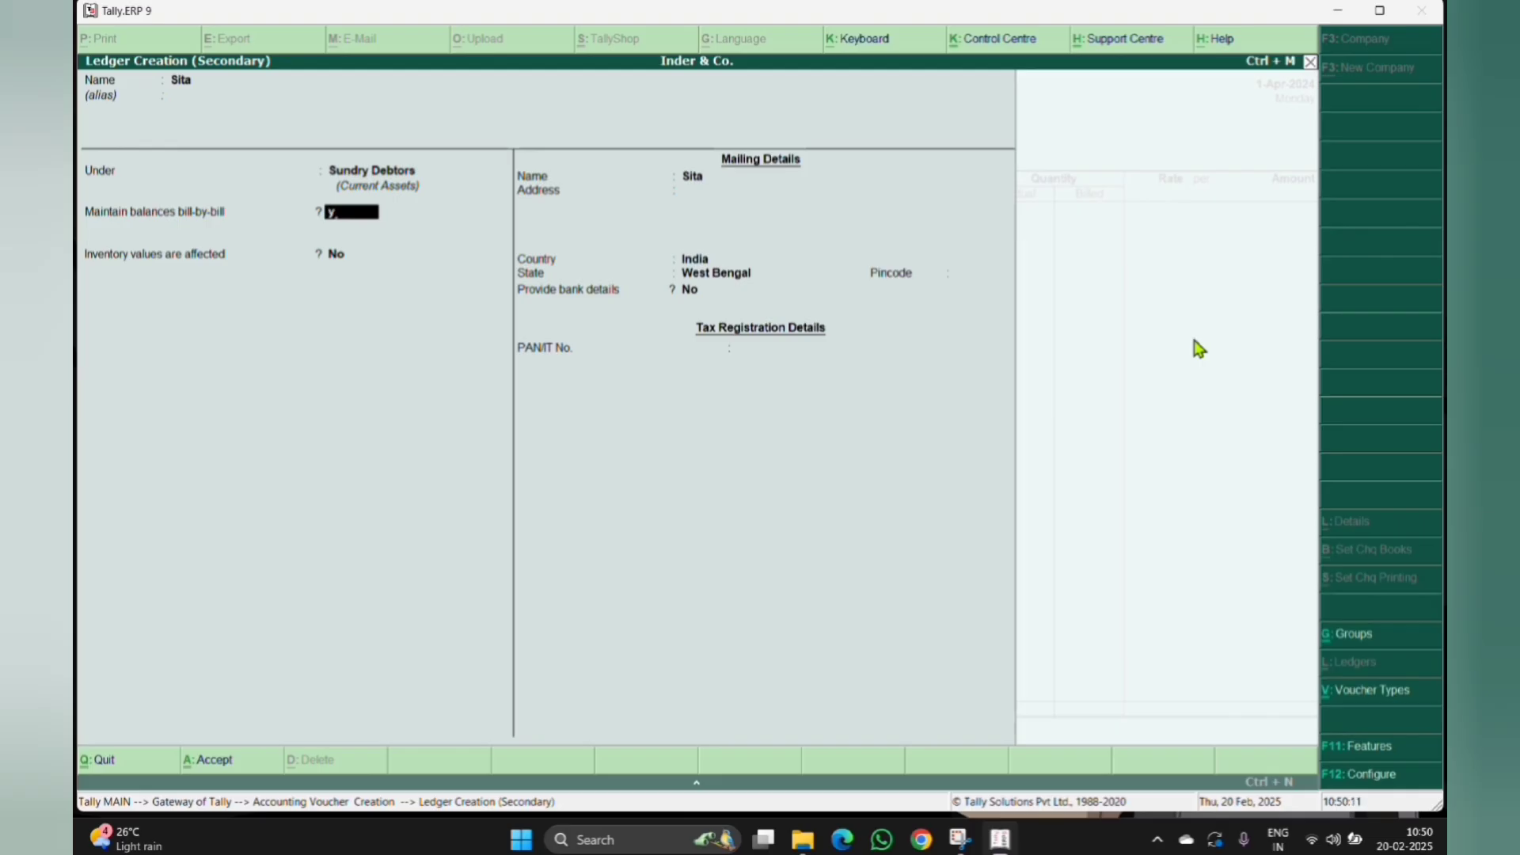
{"action": "type", "text": "y"}
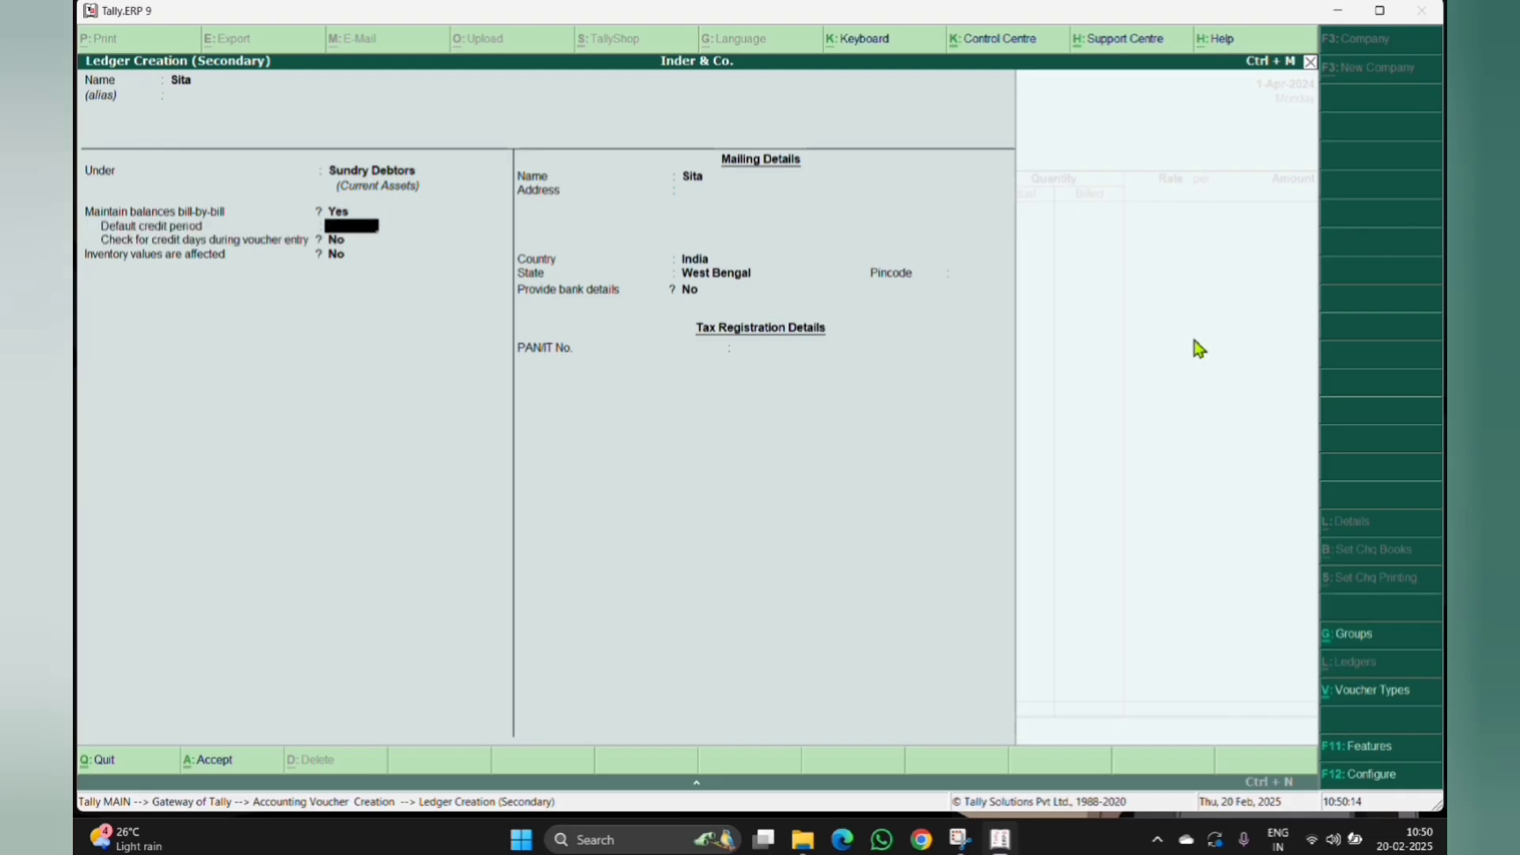
{"action": "key", "text": "ctrl+a"}
{"action": "key", "text": "ctrl+a"}
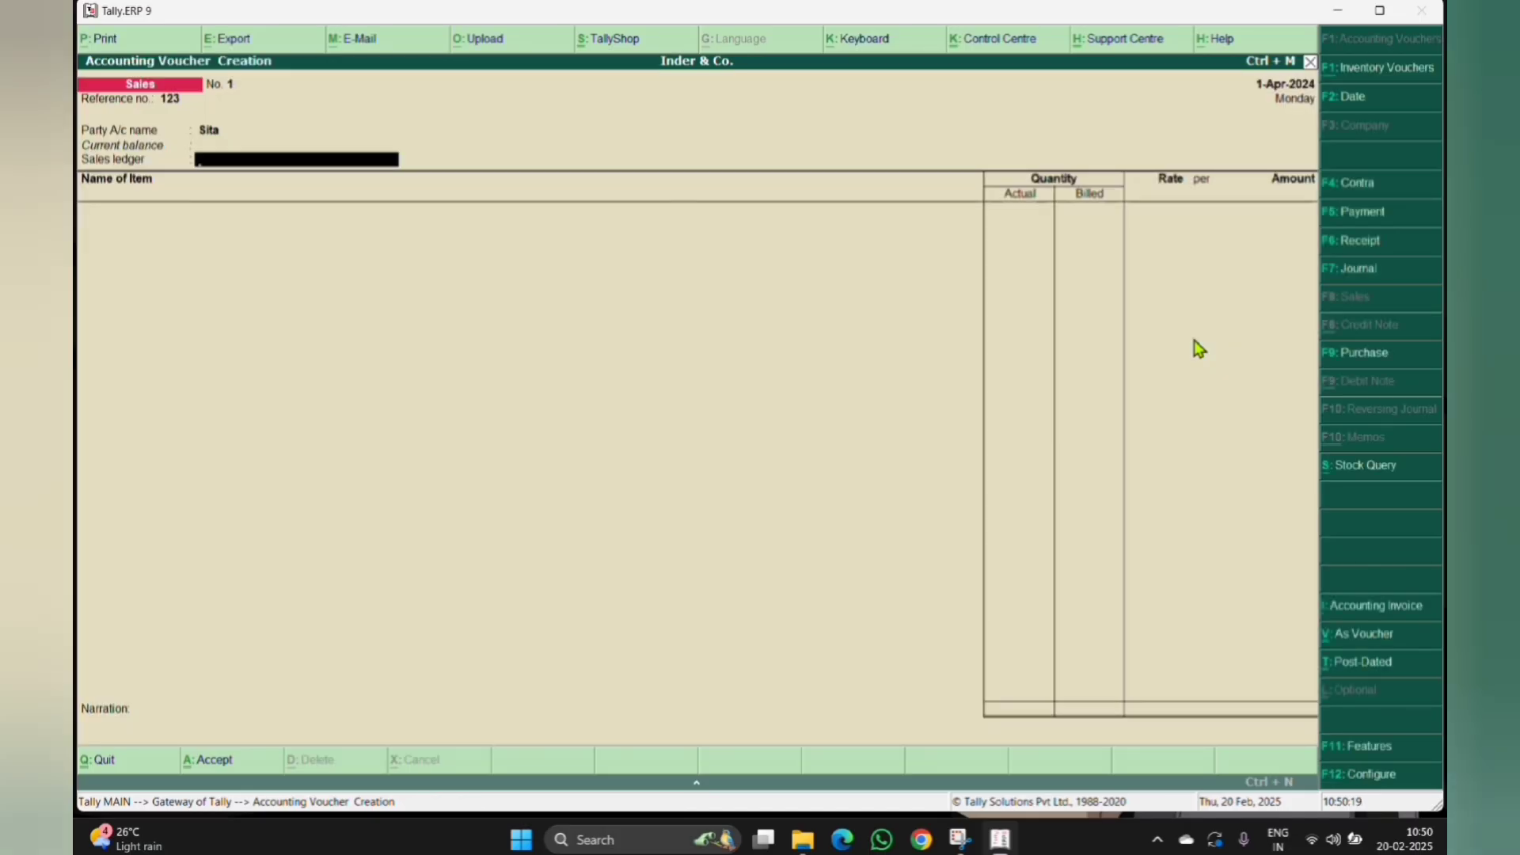
Step: Create a ledger named Sales under Sales Accounts and save it as the voucher's sales ledger
{"action": "key", "text": "alt+c"}
{"action": "type", "text": "Sales"}
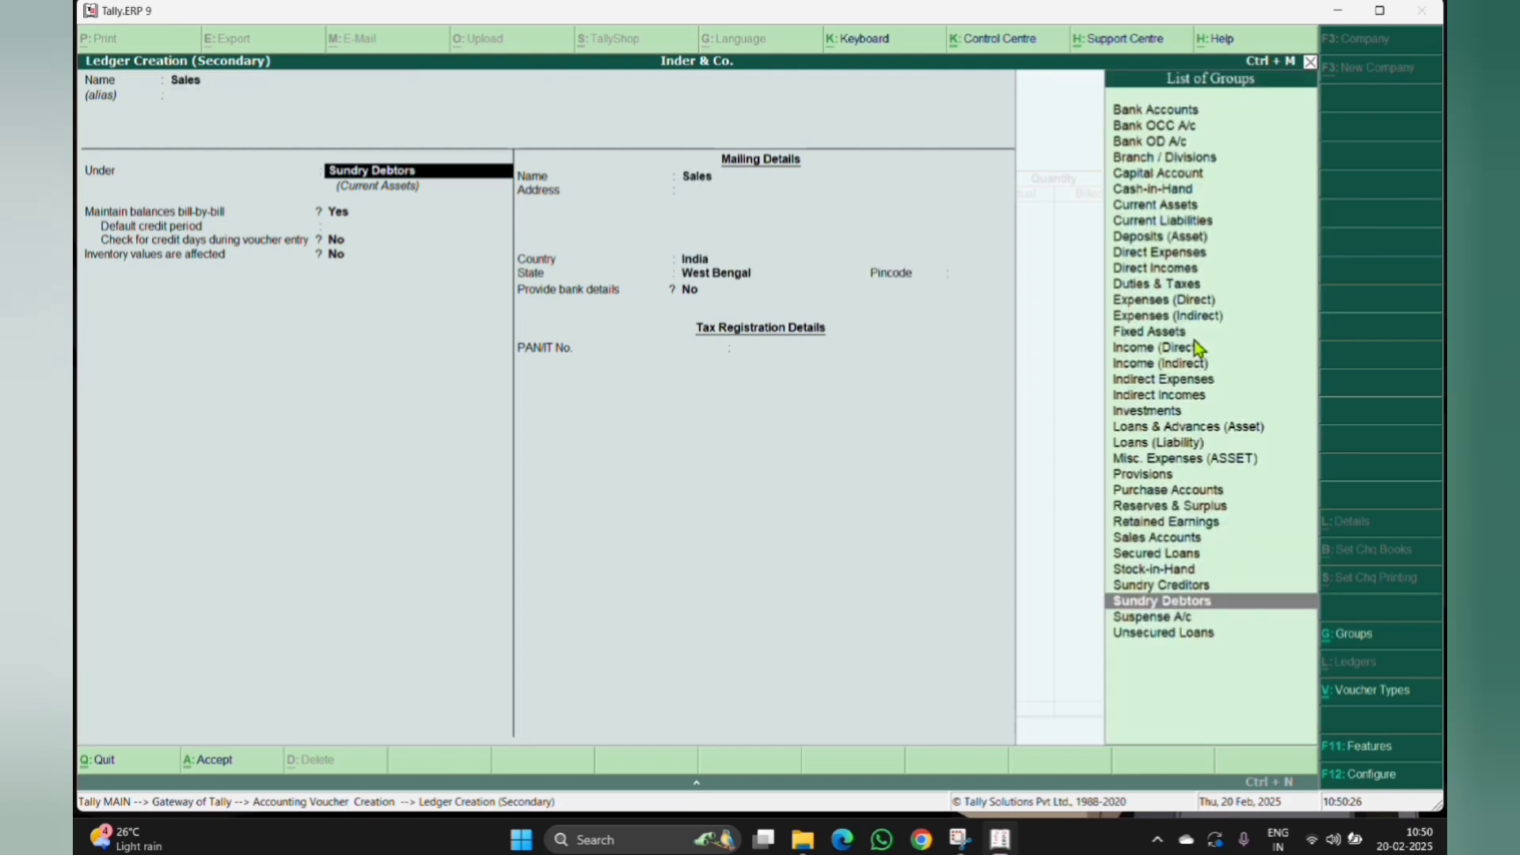
{"action": "type", "text": "Sa"}
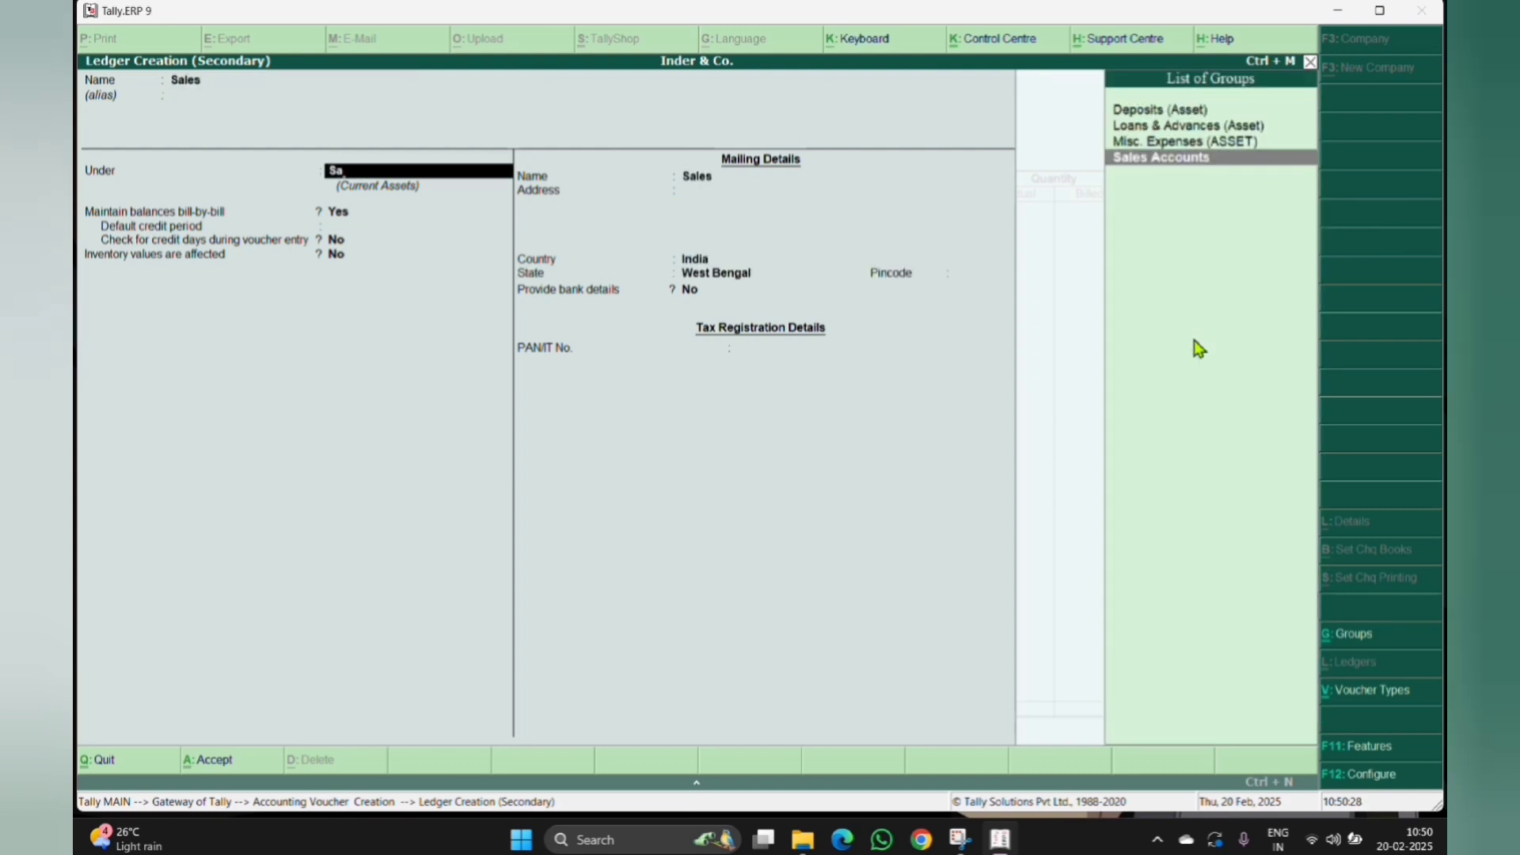
{"action": "key", "text": "Return"}
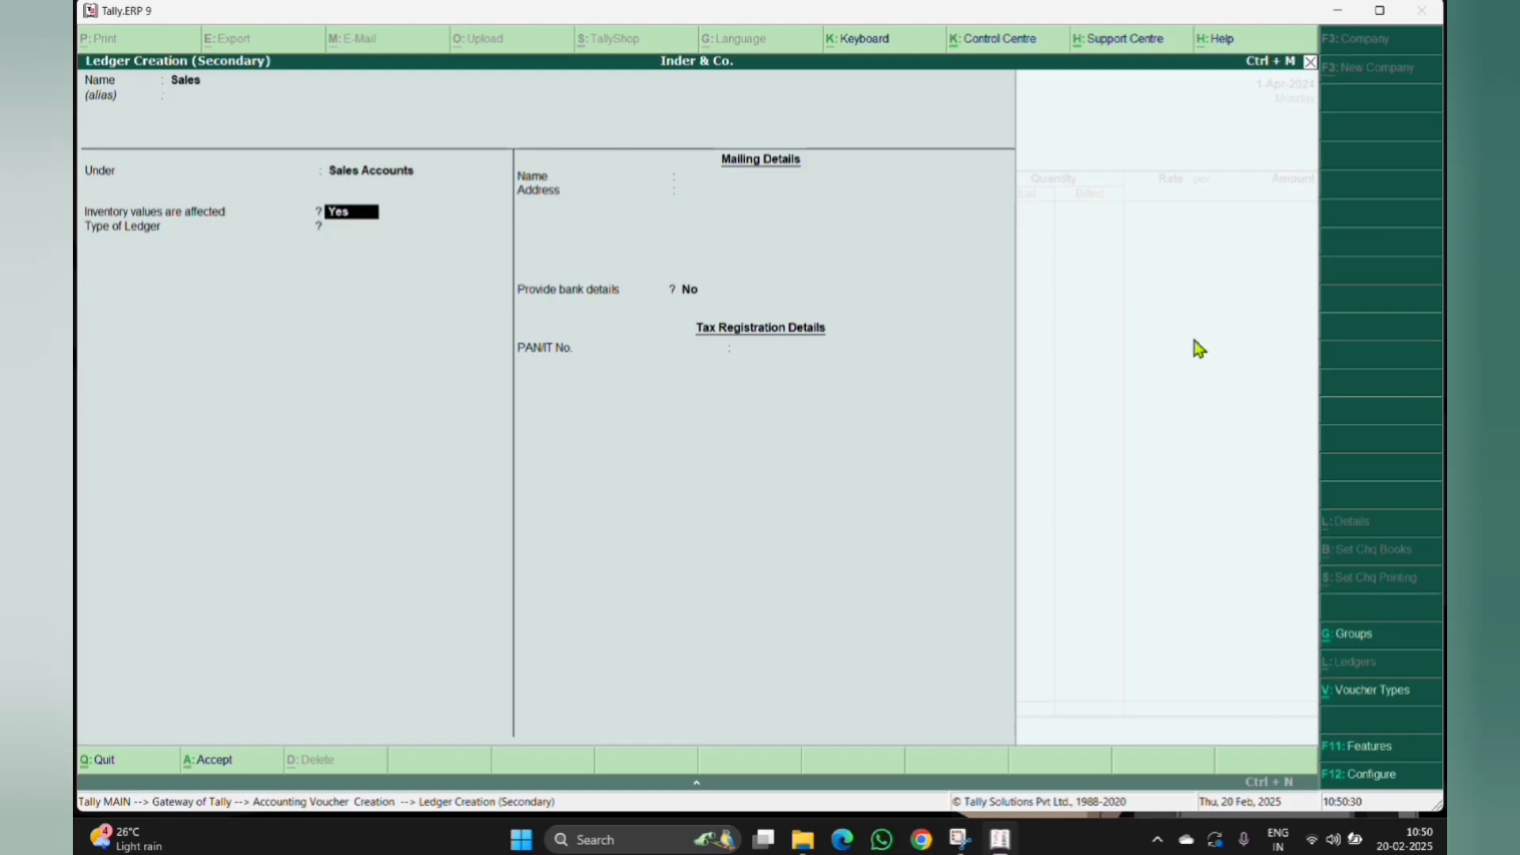
{"action": "key", "text": "ctrl+a"}
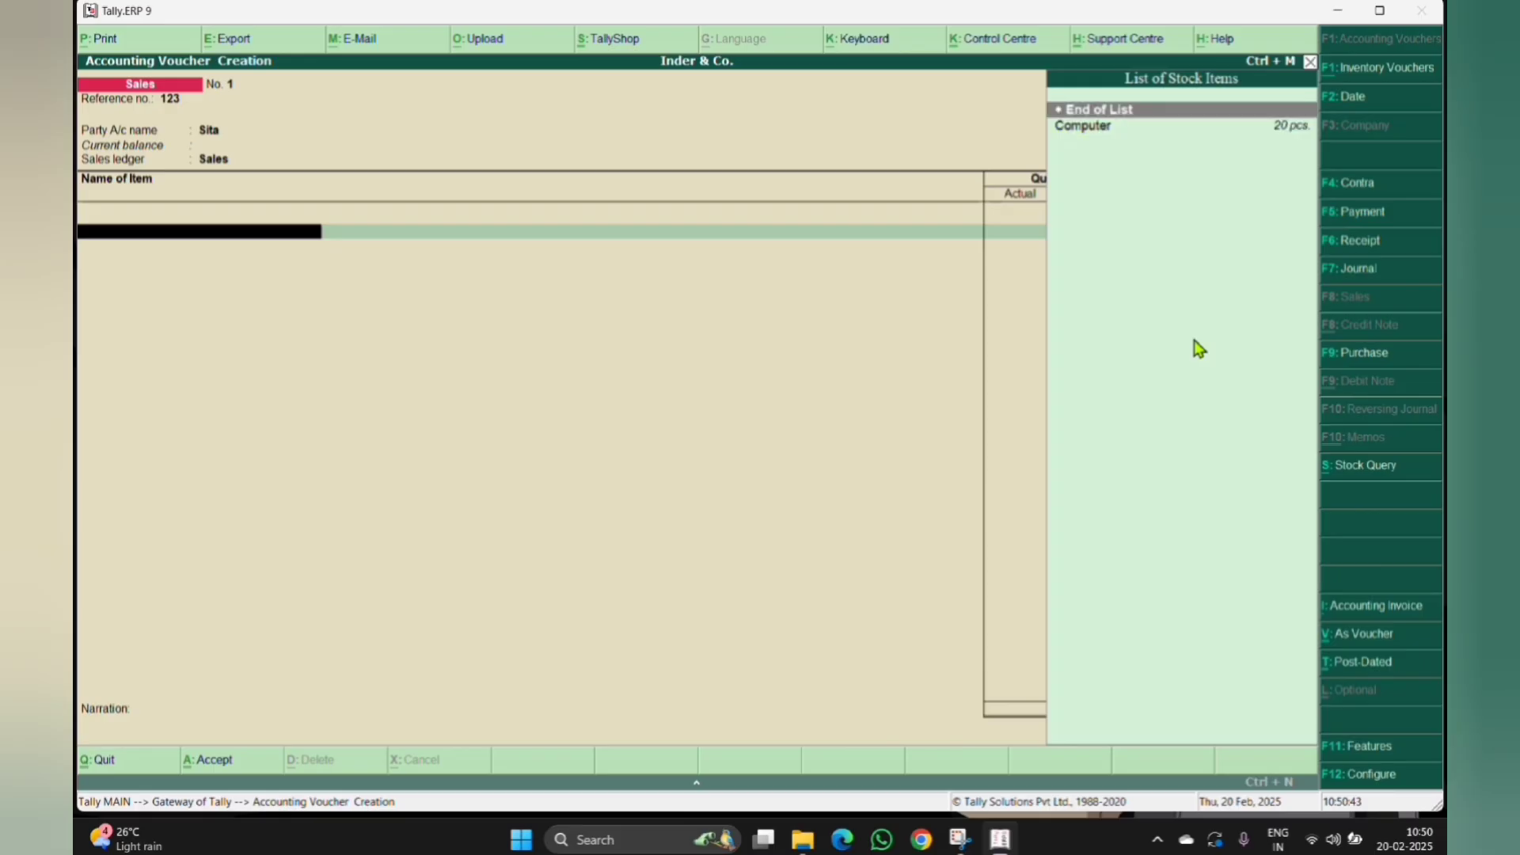
Step: Add Computer to the sales voucher with 10 pcs. actual and 5 pcs. billed at a rate of 15,000
{"action": "key", "text": "Down"}
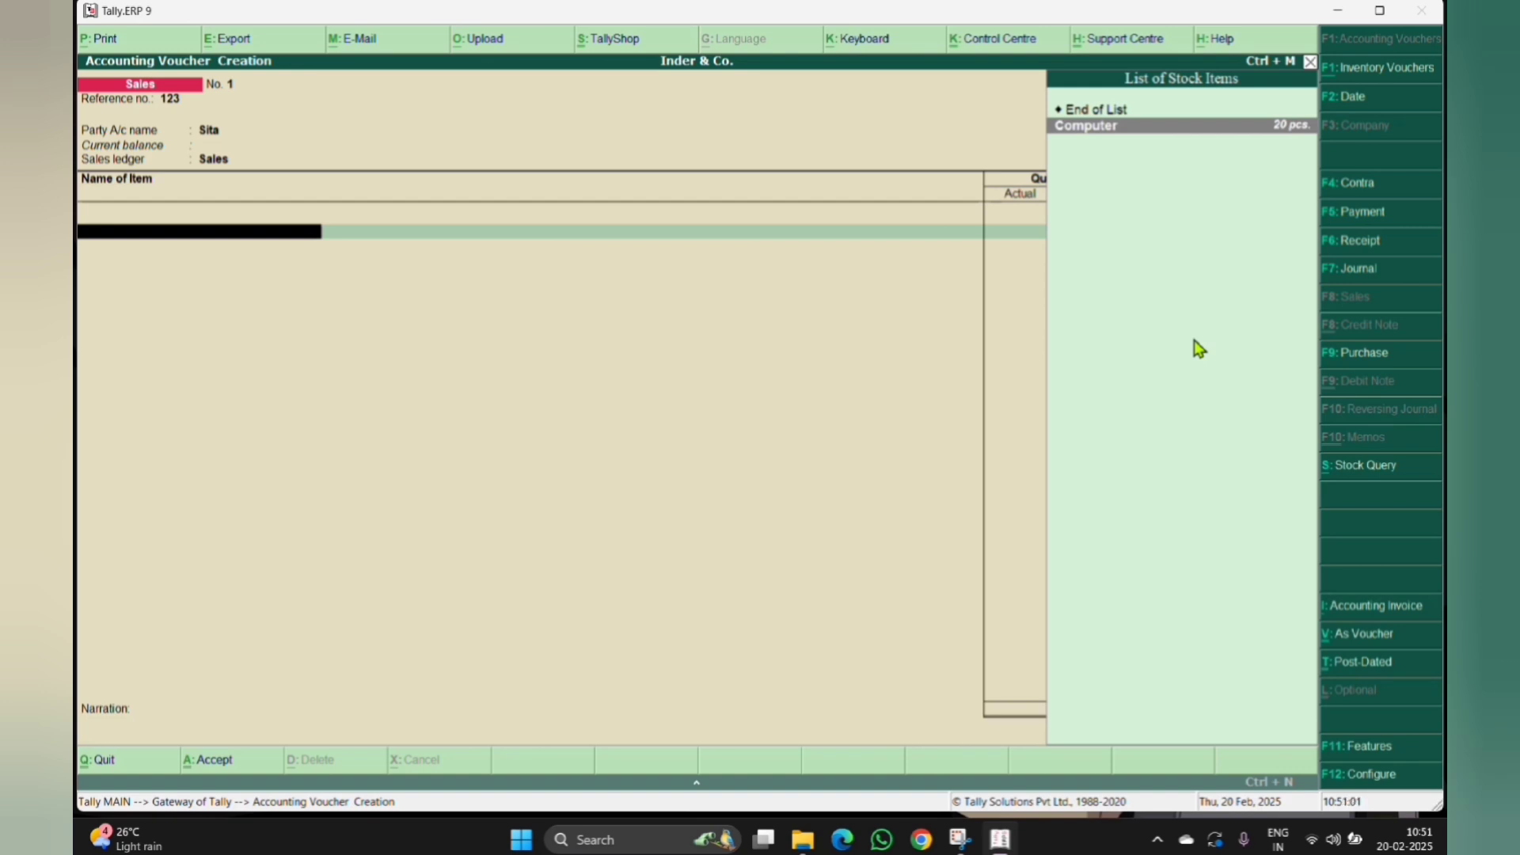
{"action": "key", "text": "Return"}
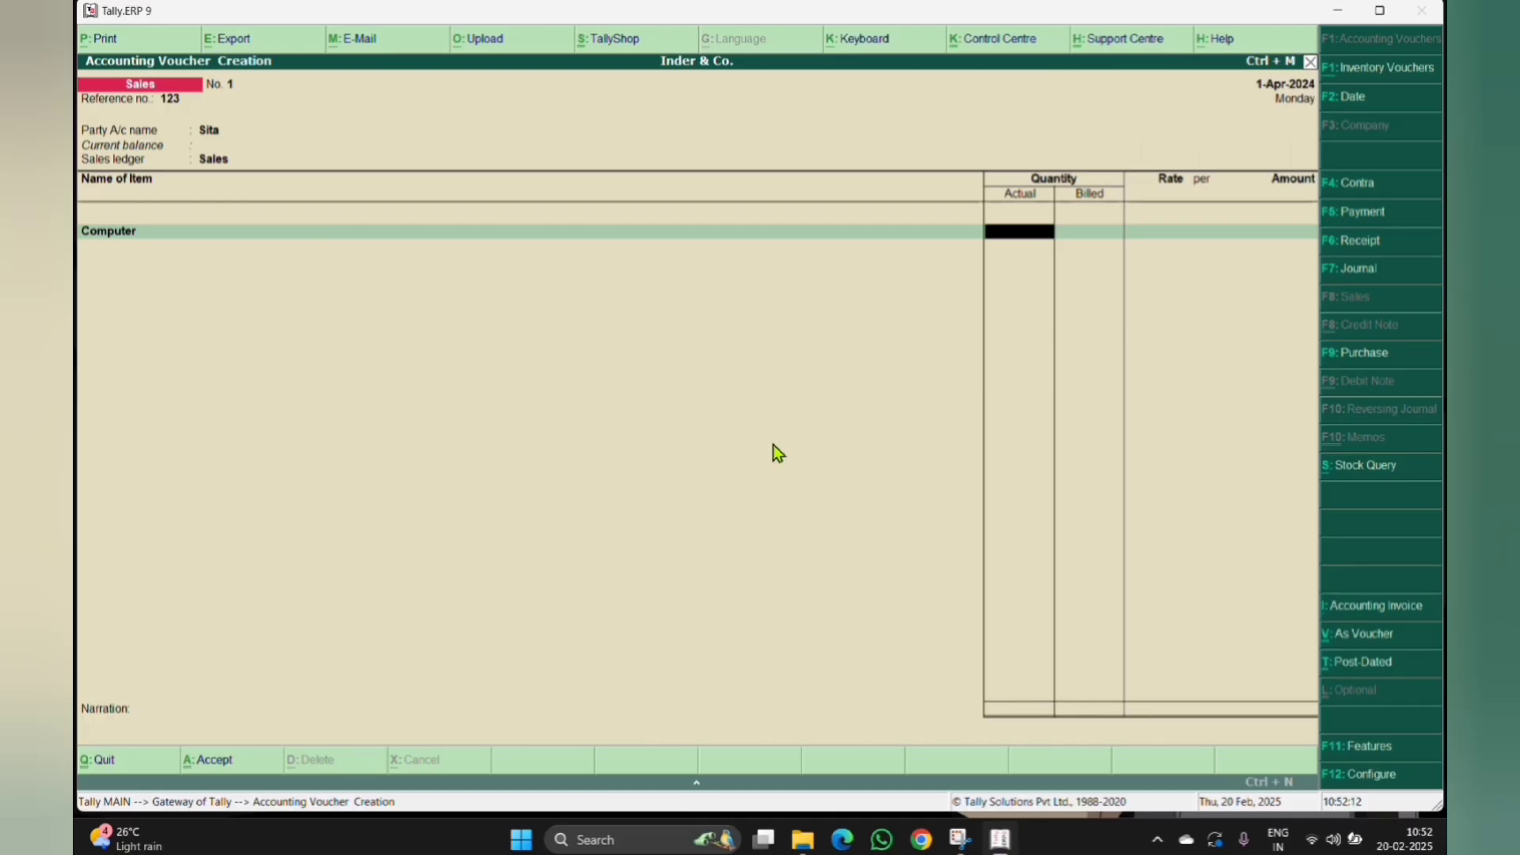
{"action": "type", "text": "10"}
{"action": "key", "text": "Return"}
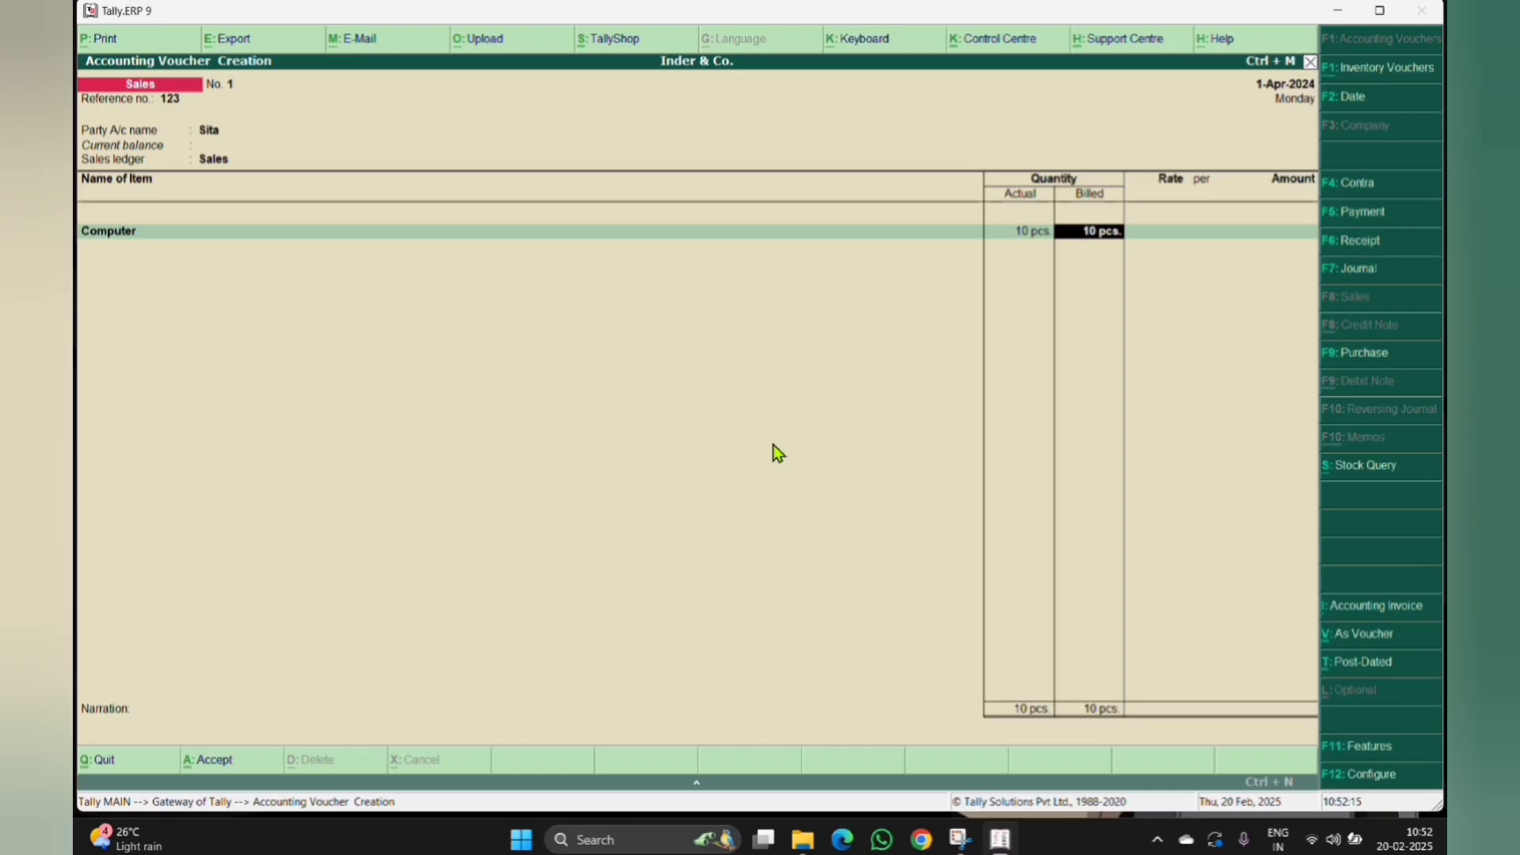
{"action": "type", "text": "5"}
{"action": "key", "text": "Return"}
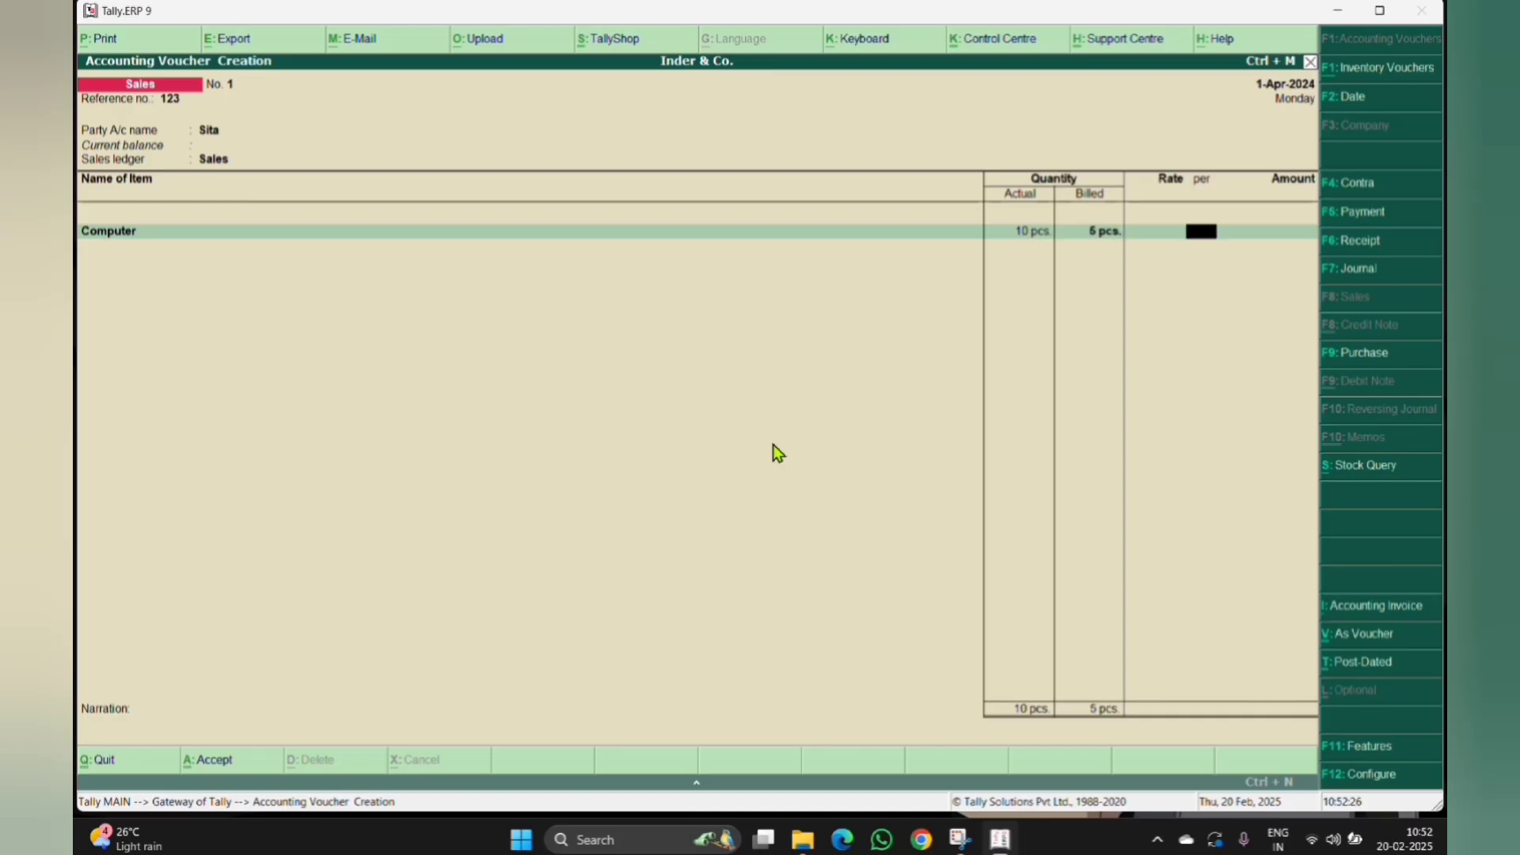
{"action": "key", "text": "BackSpace"}
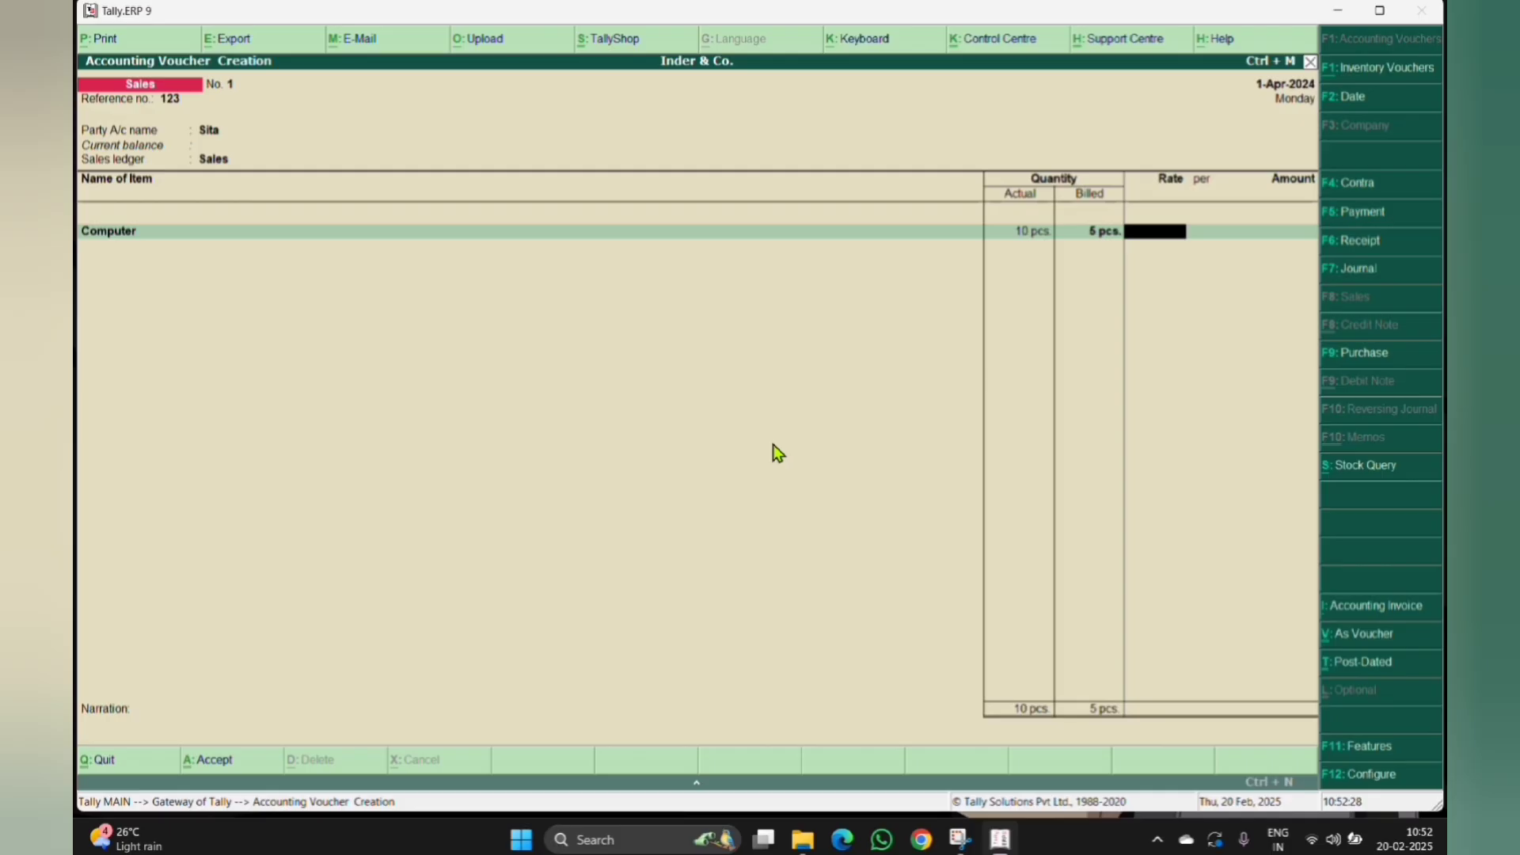
{"action": "type", "text": "15000"}
{"action": "key", "text": "Return"}
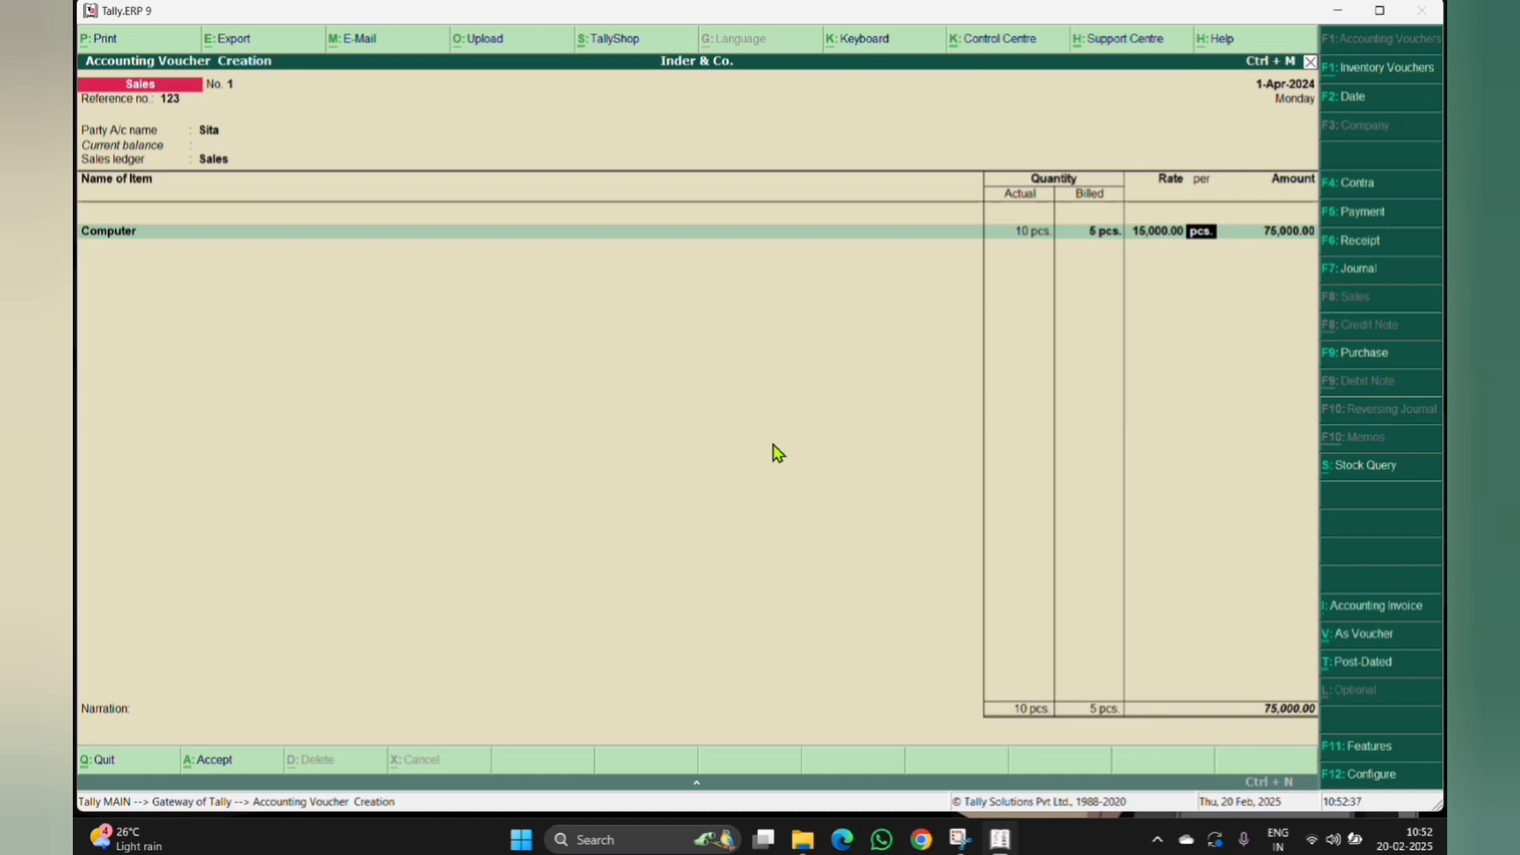
{"action": "key", "text": "Return"}
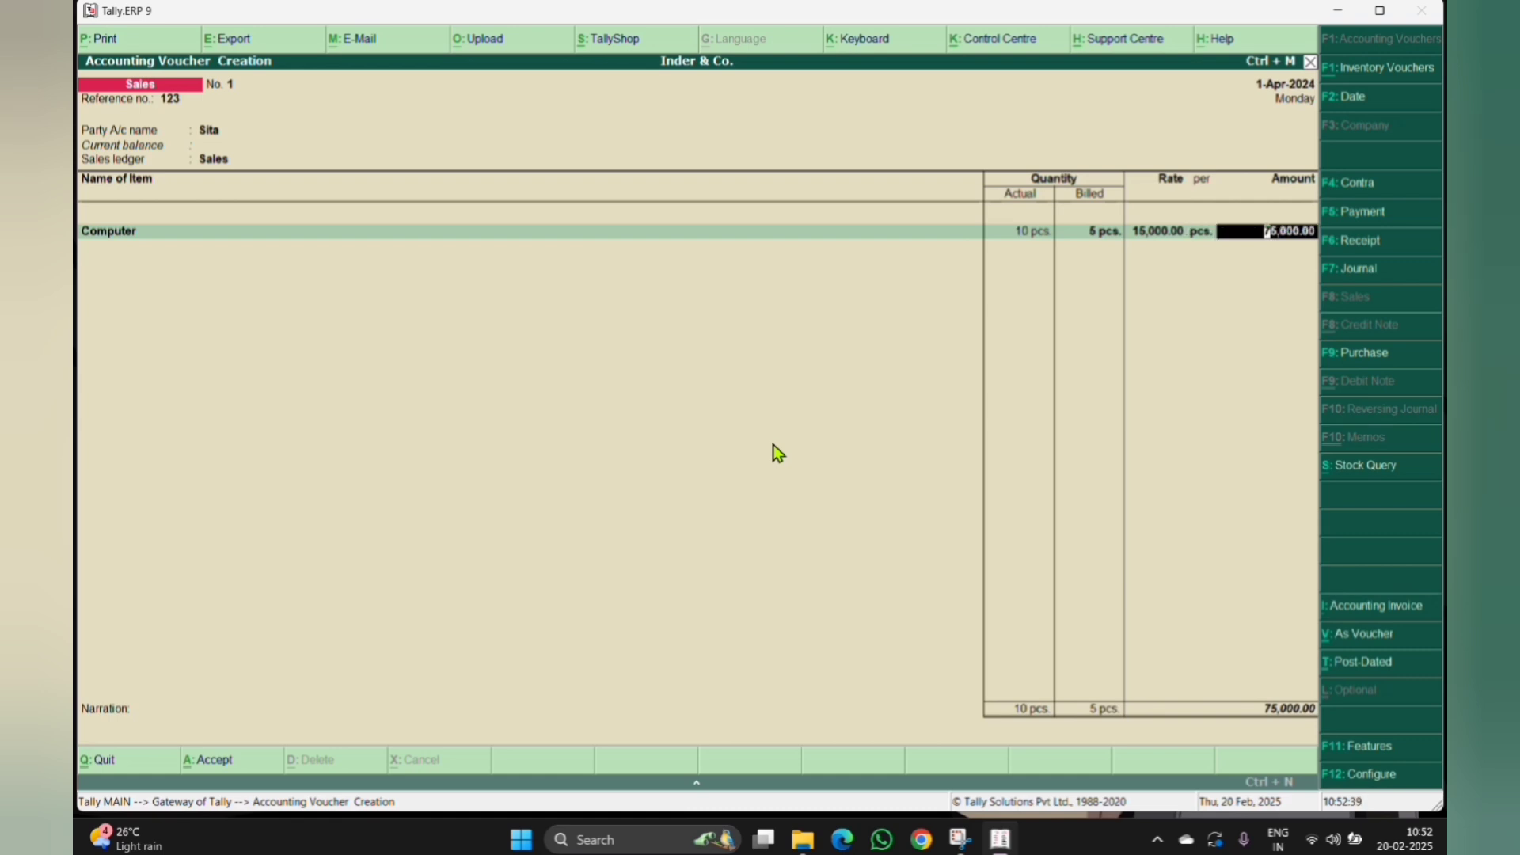
{"action": "key", "text": "Return"}
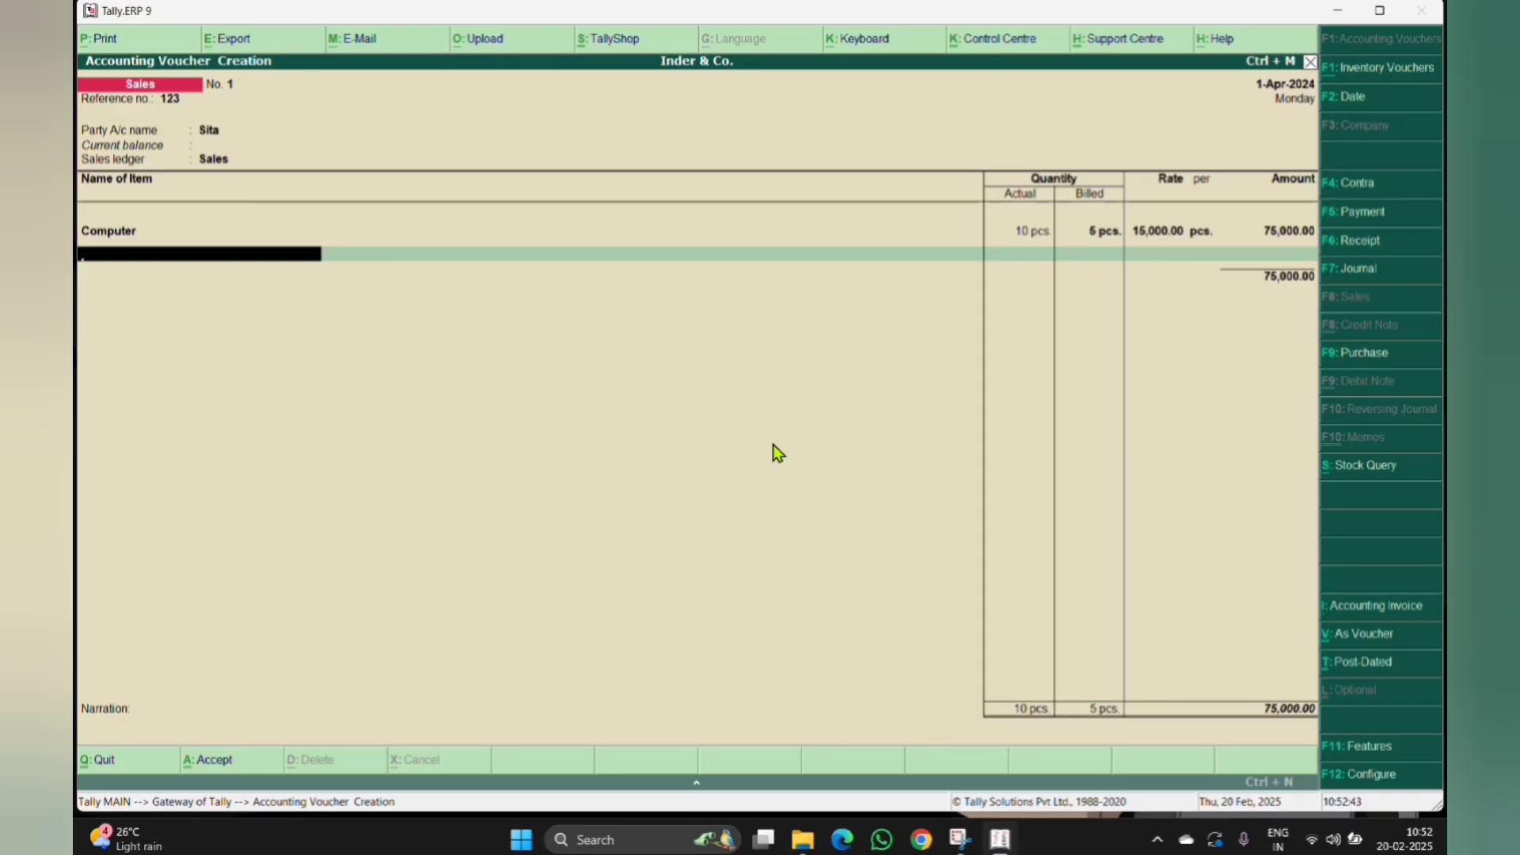
Step: Create a stock item named Pendrive under Primary with the unit pcs. and save it into the voucher
{"action": "key", "text": "alt+c"}
{"action": "type", "text": "Pendr"}
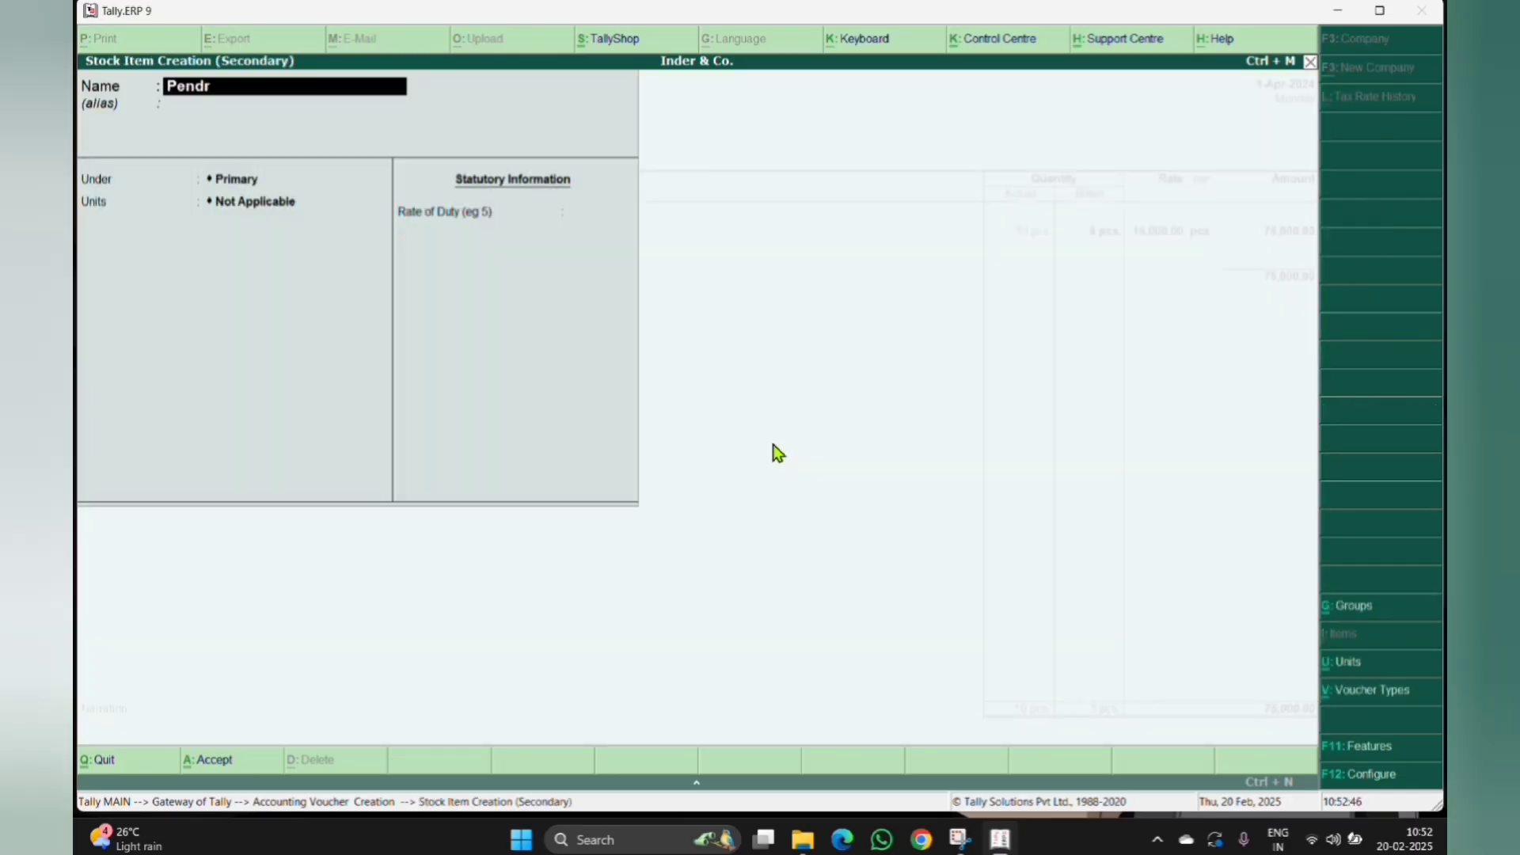
{"action": "type", "text": "ive"}
{"action": "key", "text": "Return"}
{"action": "key", "text": "Return"}
{"action": "key", "text": "Return"}
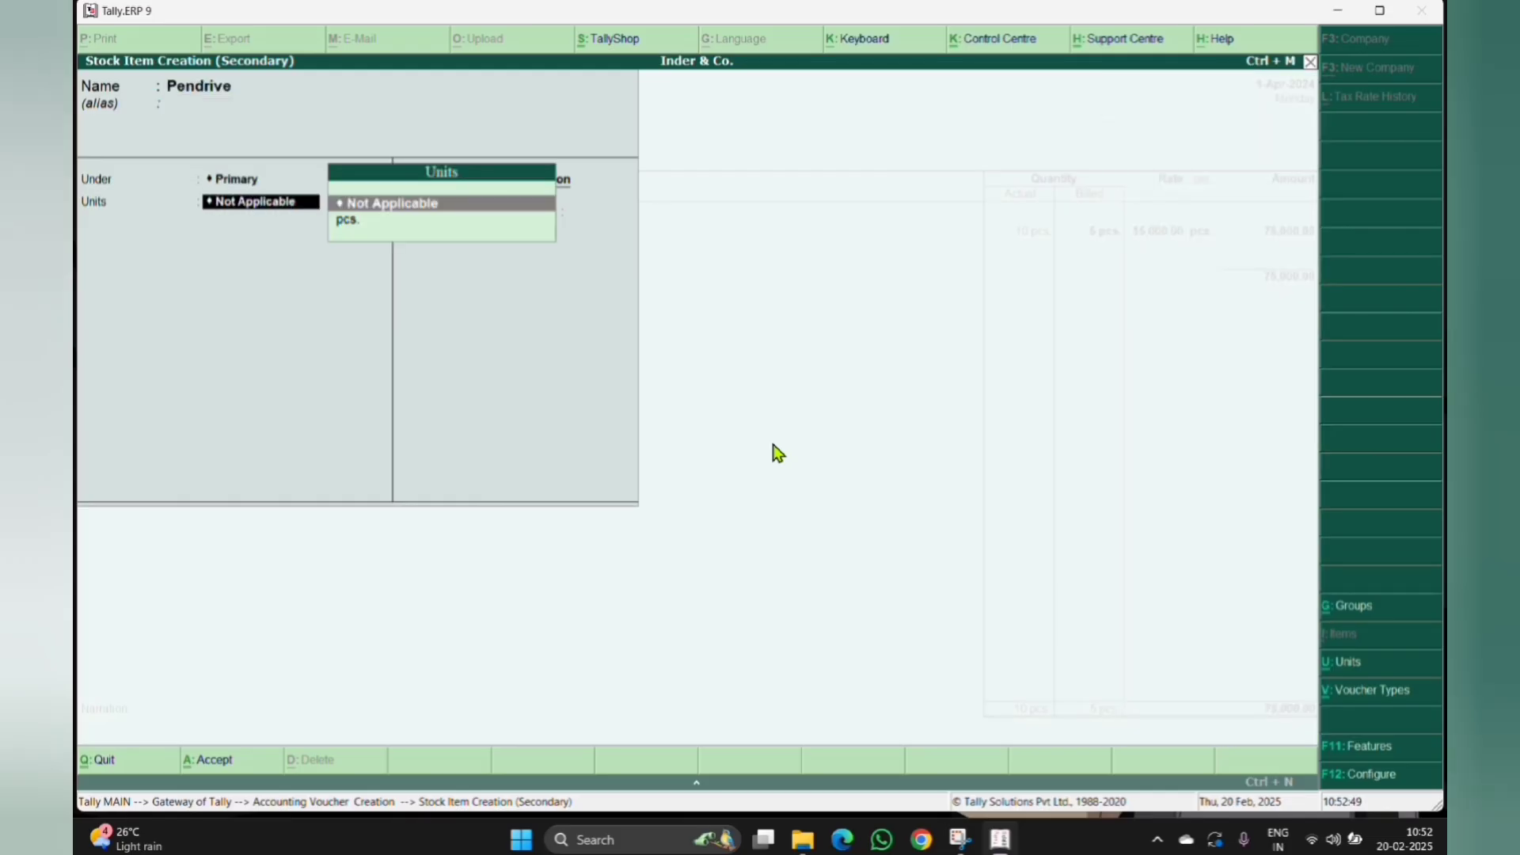
{"action": "key", "text": "Down"}
{"action": "key", "text": "Return"}
{"action": "key", "text": "ctrl+a"}
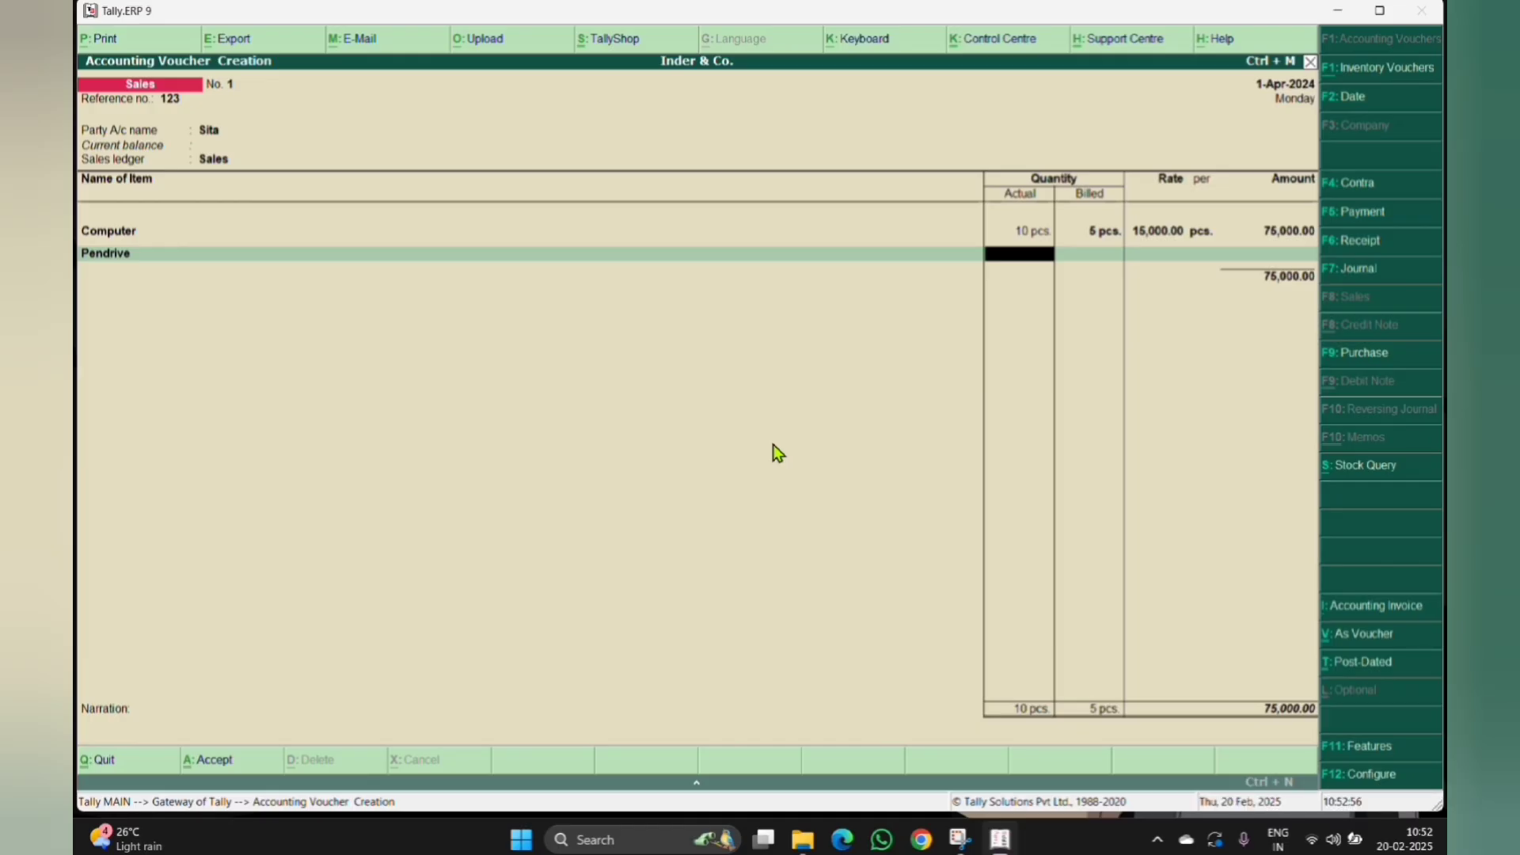
Step: Enter 1 pcs. actual and 0 billed for Pendrive, leaving its rate and amount empty
{"action": "type", "text": "1"}
{"action": "key", "text": "Return"}
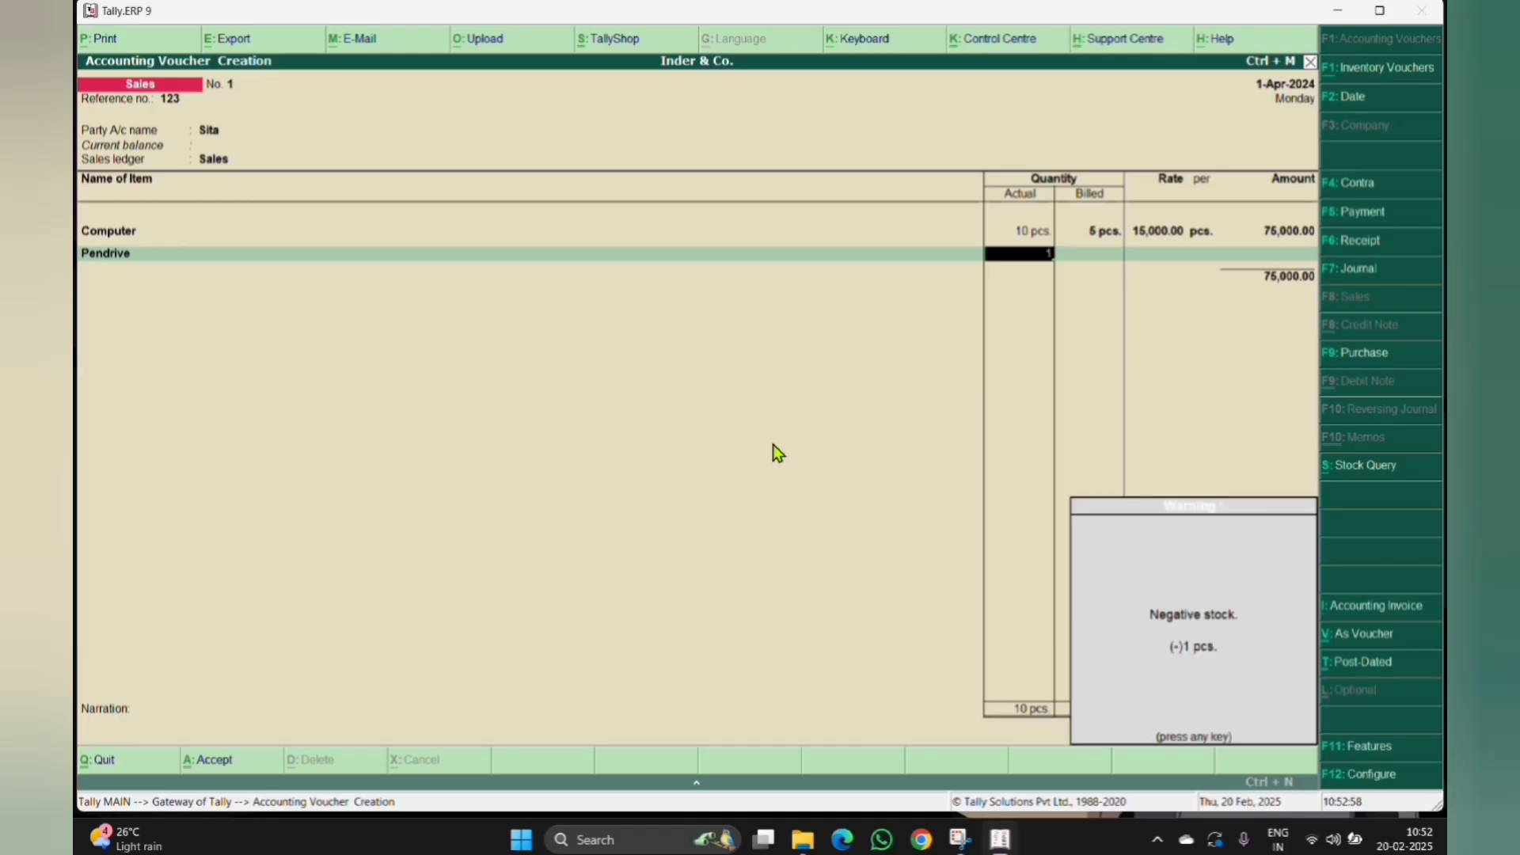
{"action": "key", "text": "Return"}
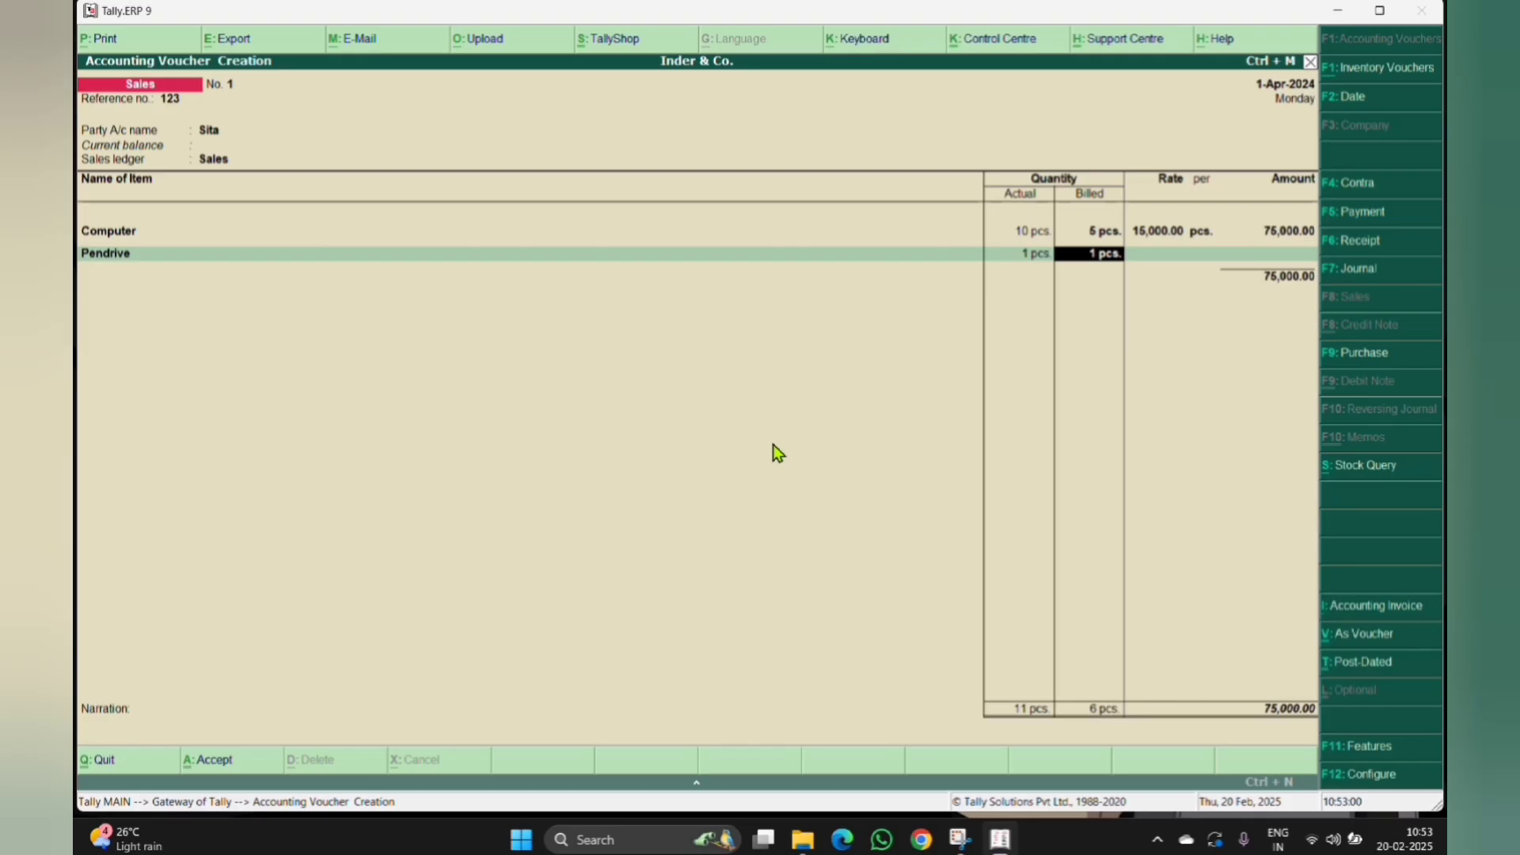
{"action": "type", "text": "0"}
{"action": "key", "text": "Return"}
{"action": "key", "text": "Return"}
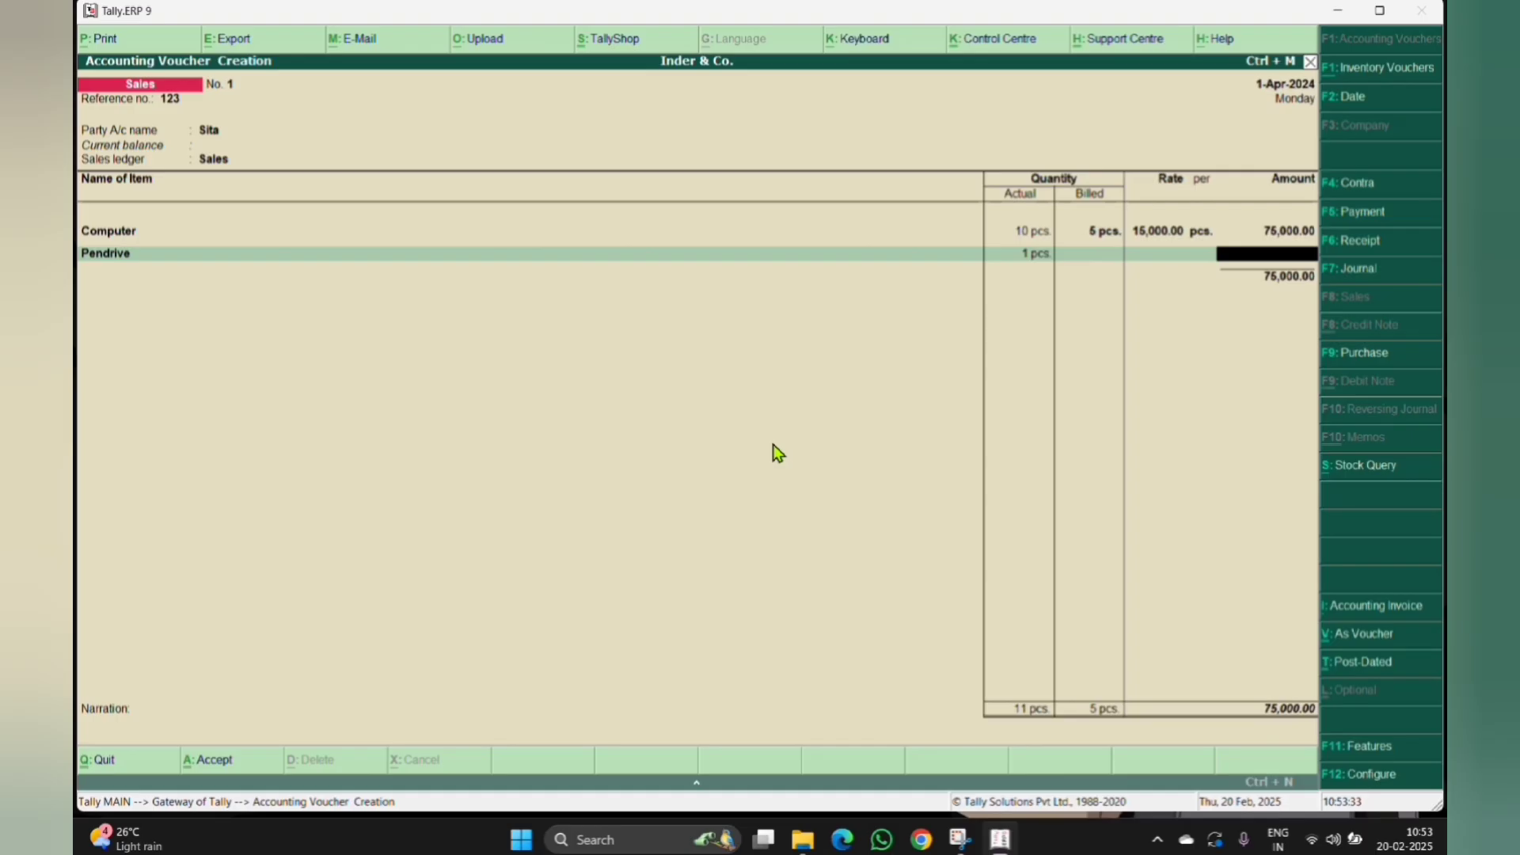
{"action": "key", "text": "BackSpace"}
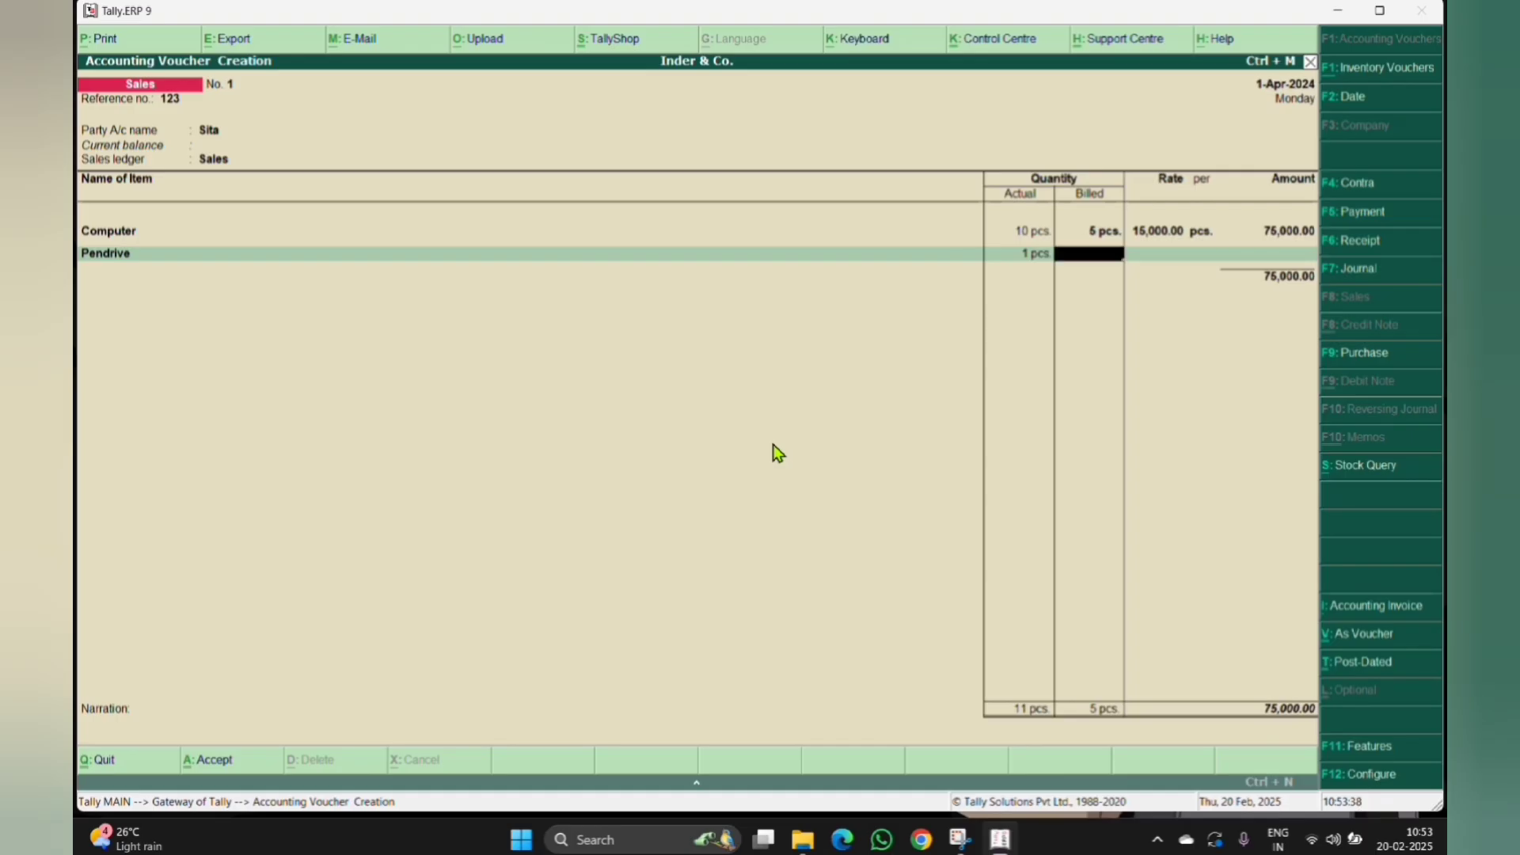
{"action": "type", "text": "0"}
{"action": "key", "text": "Return"}
{"action": "key", "text": "Return"}
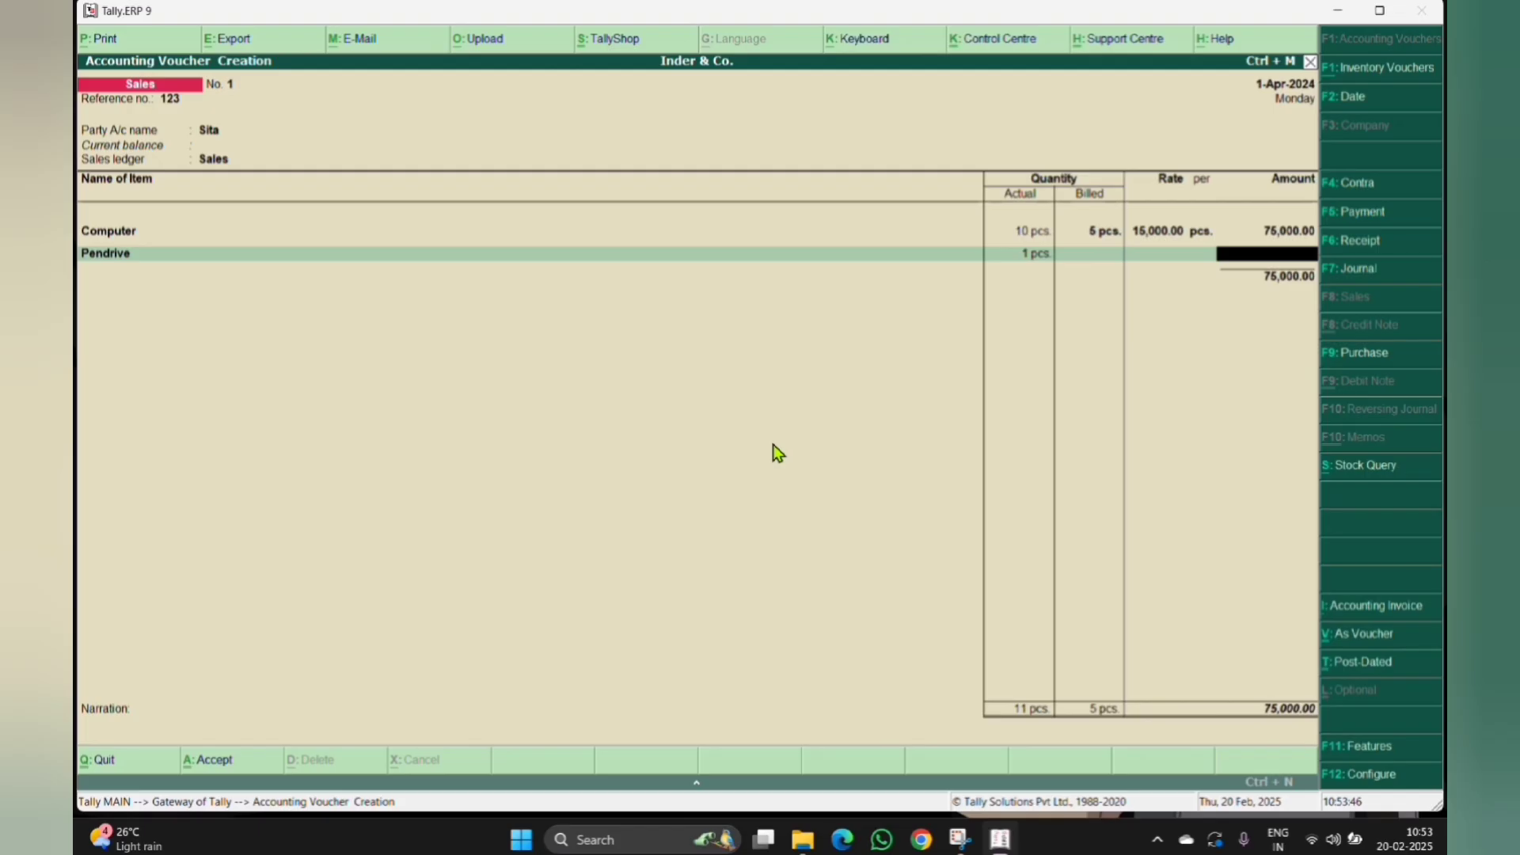
{"action": "key", "text": "Return"}
Step: End the item list, enter the narration "Being Items sold", and save the sales voucher
{"action": "key", "text": "Return"}
{"action": "key", "text": "Return"}
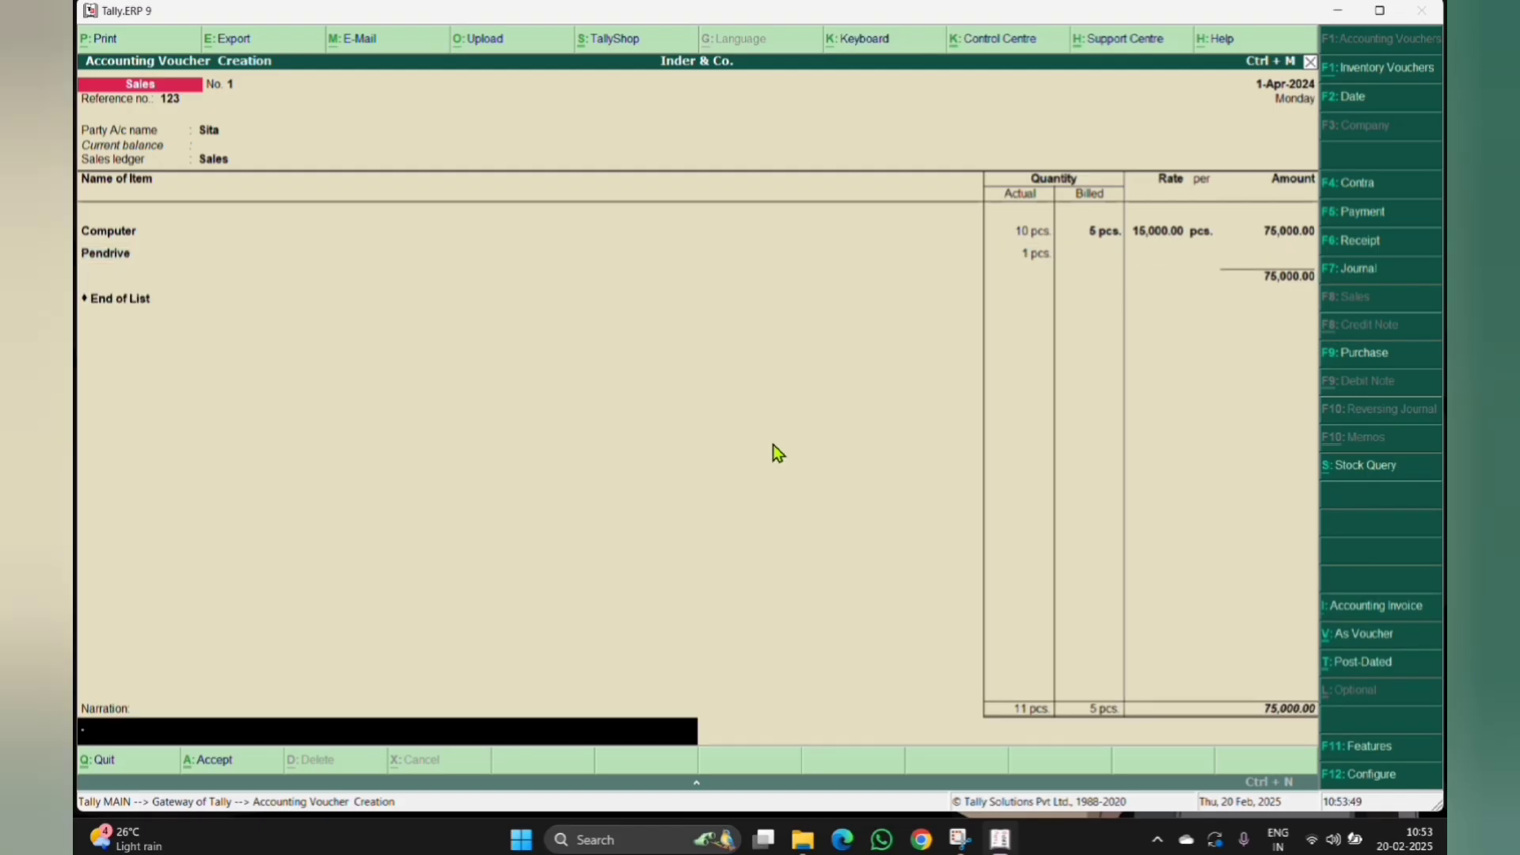
{"action": "type", "text": "Being Items sold"}
{"action": "key", "text": "Return"}
{"action": "key", "text": "y"}
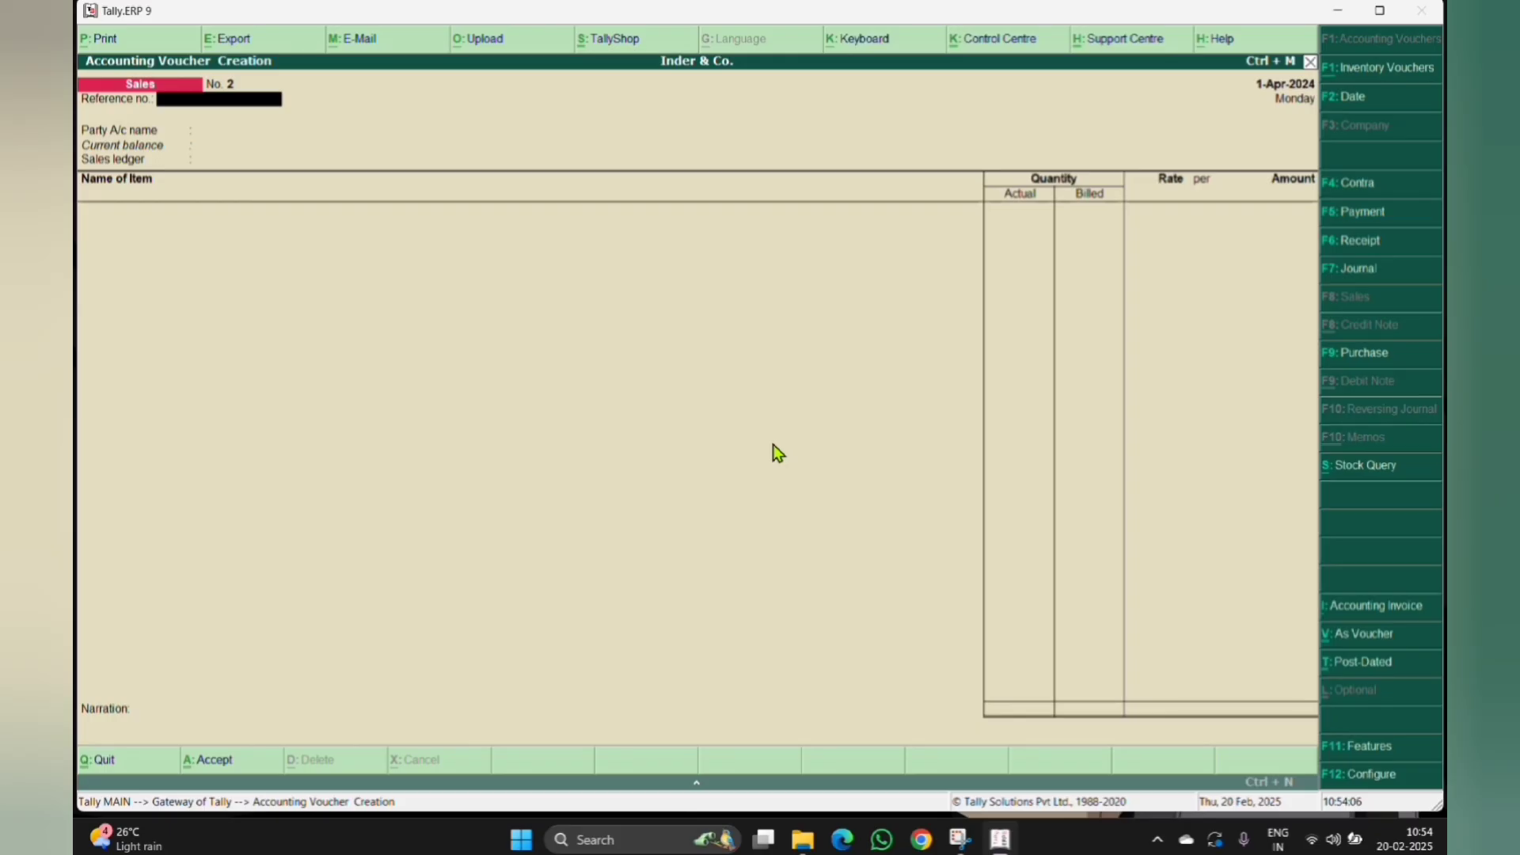
Step: Leave voucher entry and open the Day Book report
{"action": "key", "text": "Escape"}
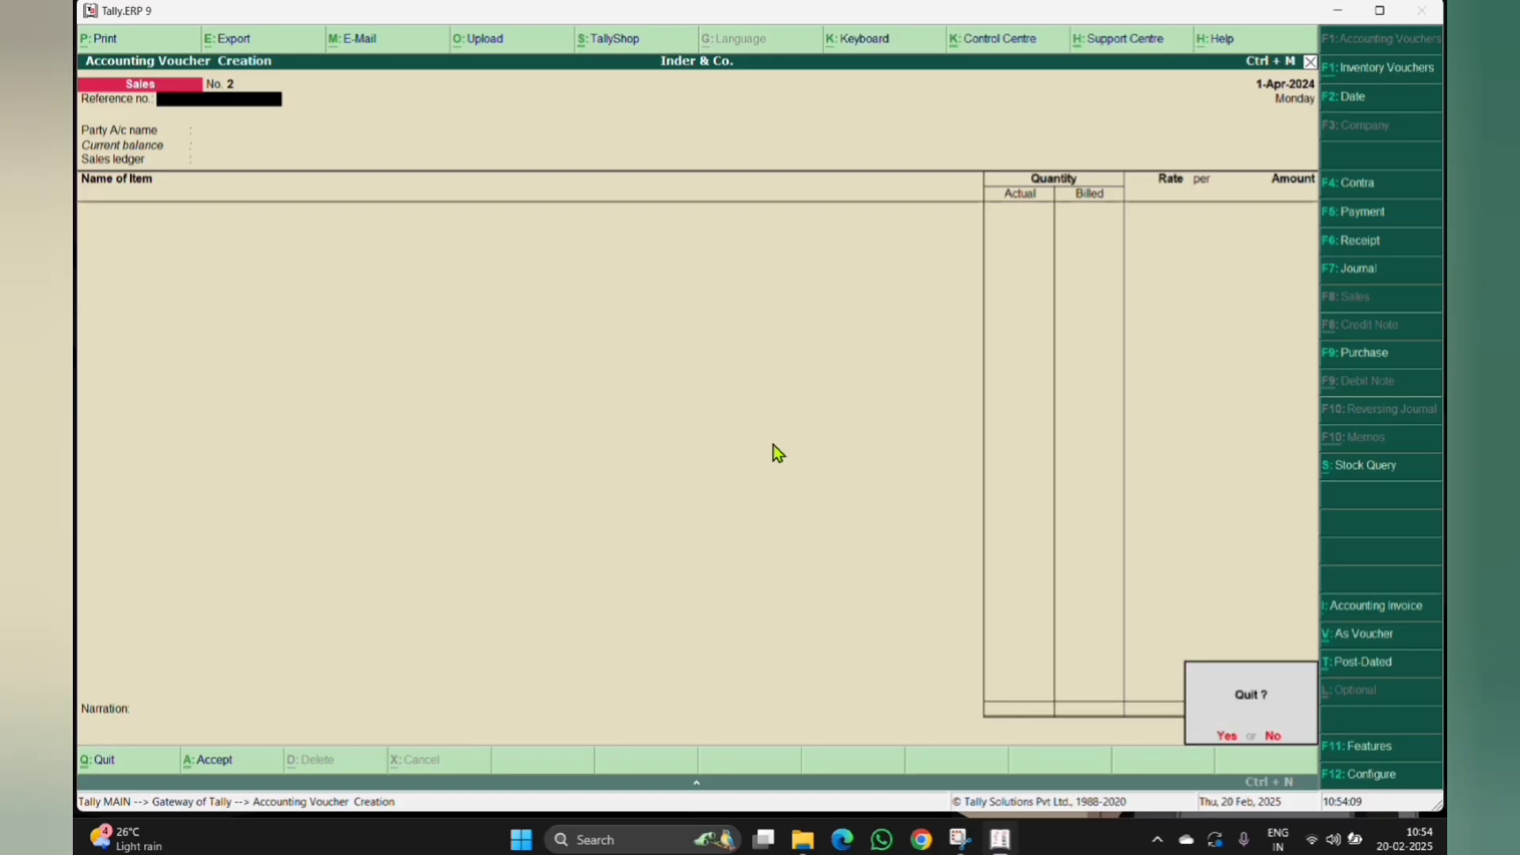
{"action": "key", "text": "y"}
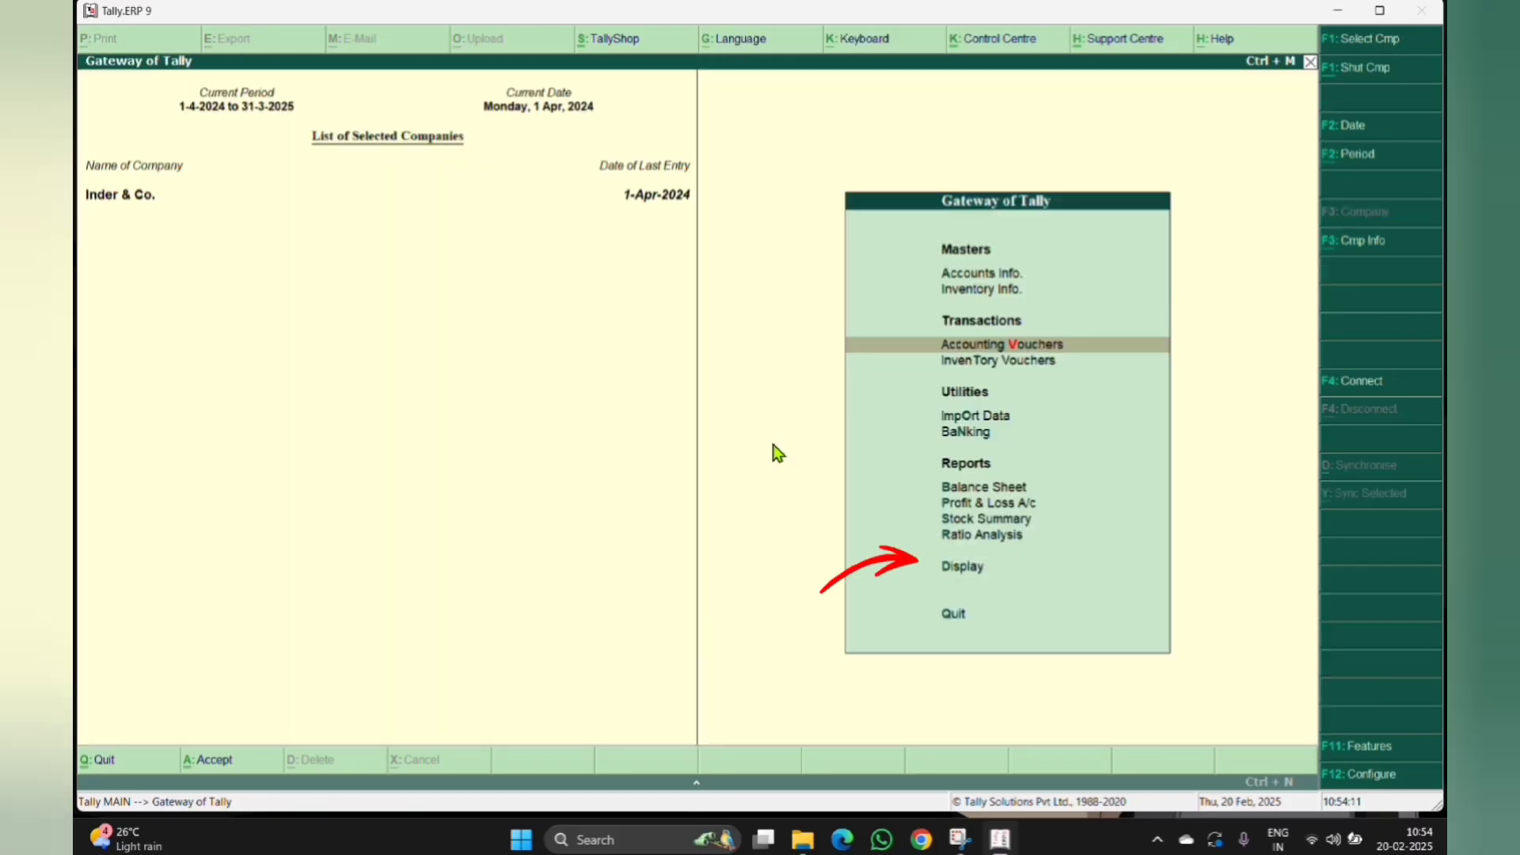
{"action": "key", "text": "Down"}
{"action": "key", "text": "Down"}
{"action": "key", "text": "Down"}
{"action": "key", "text": "Down"}
{"action": "key", "text": "Down"}
{"action": "key", "text": "Down"}
{"action": "key", "text": "Down"}
{"action": "key", "text": "Down"}
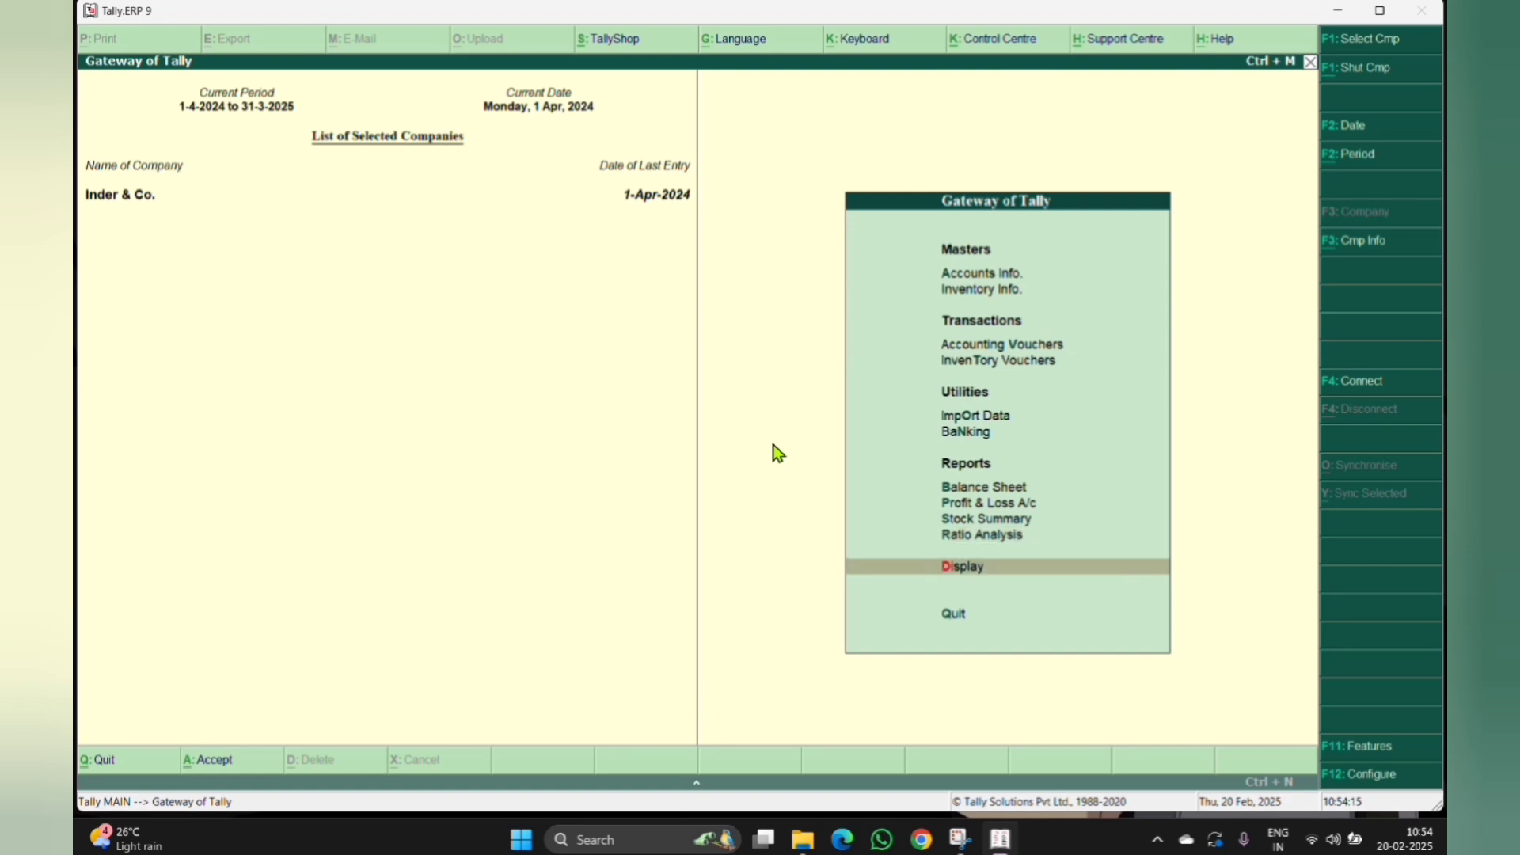
{"action": "key", "text": "Return"}
{"action": "key", "text": "Down"}
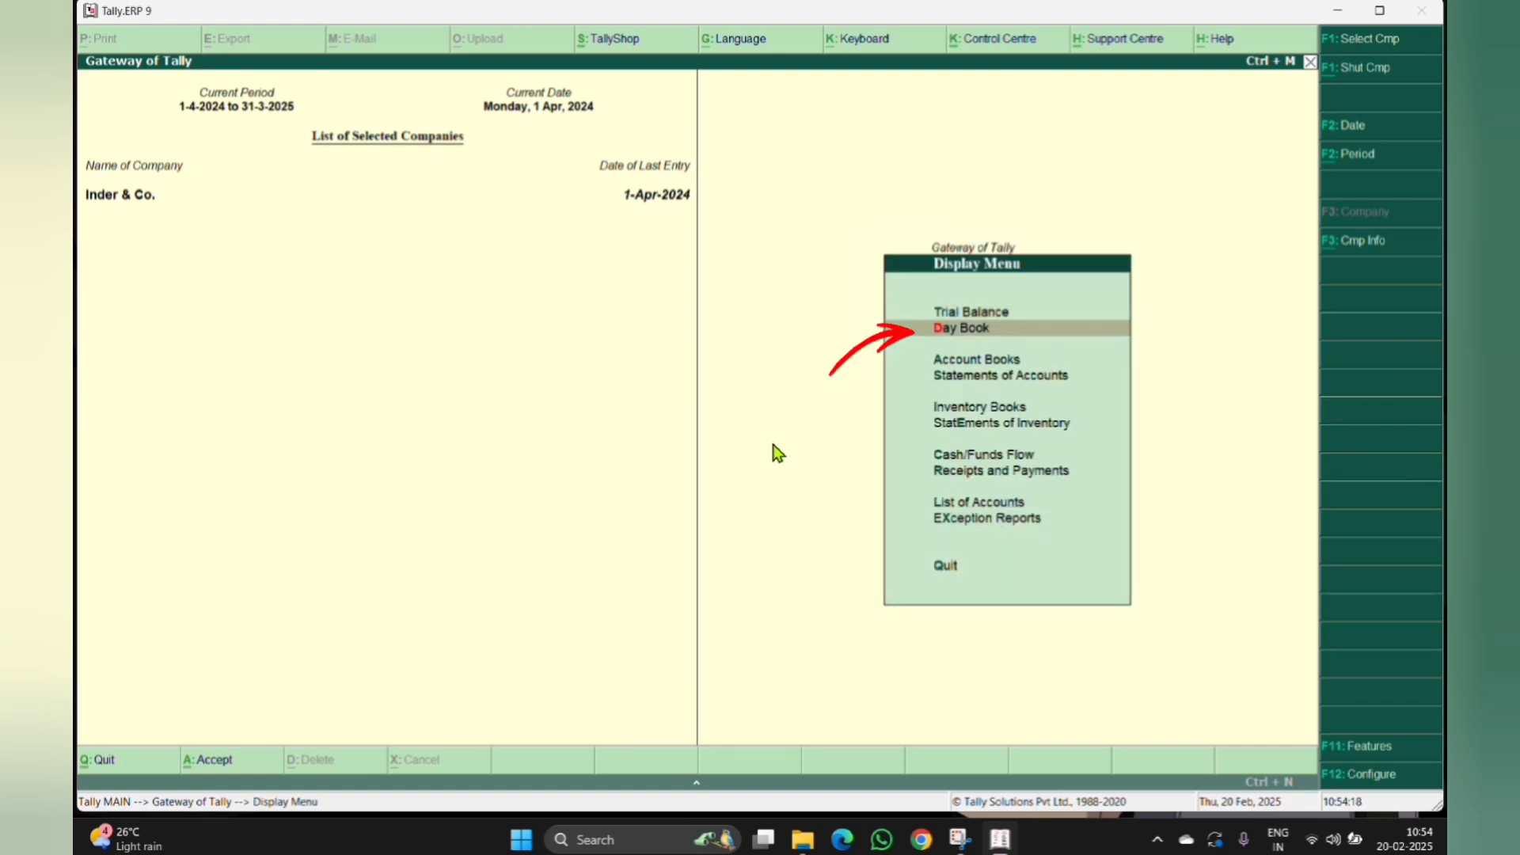
{"action": "key", "text": "Return"}
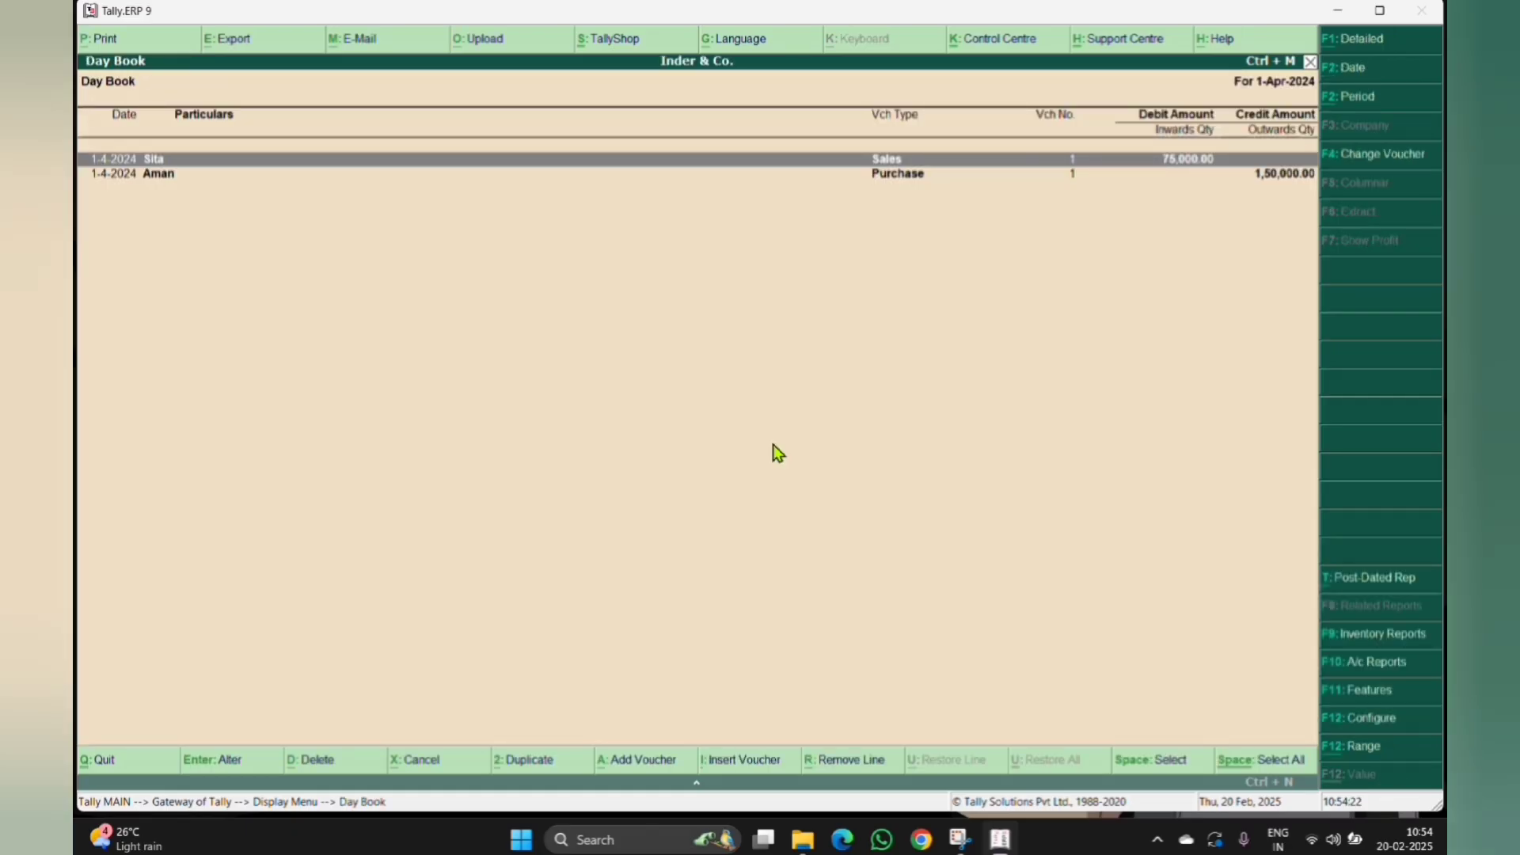
Step: Open the sales voucher from the Day Book and delete it
{"action": "key", "text": "Return"}
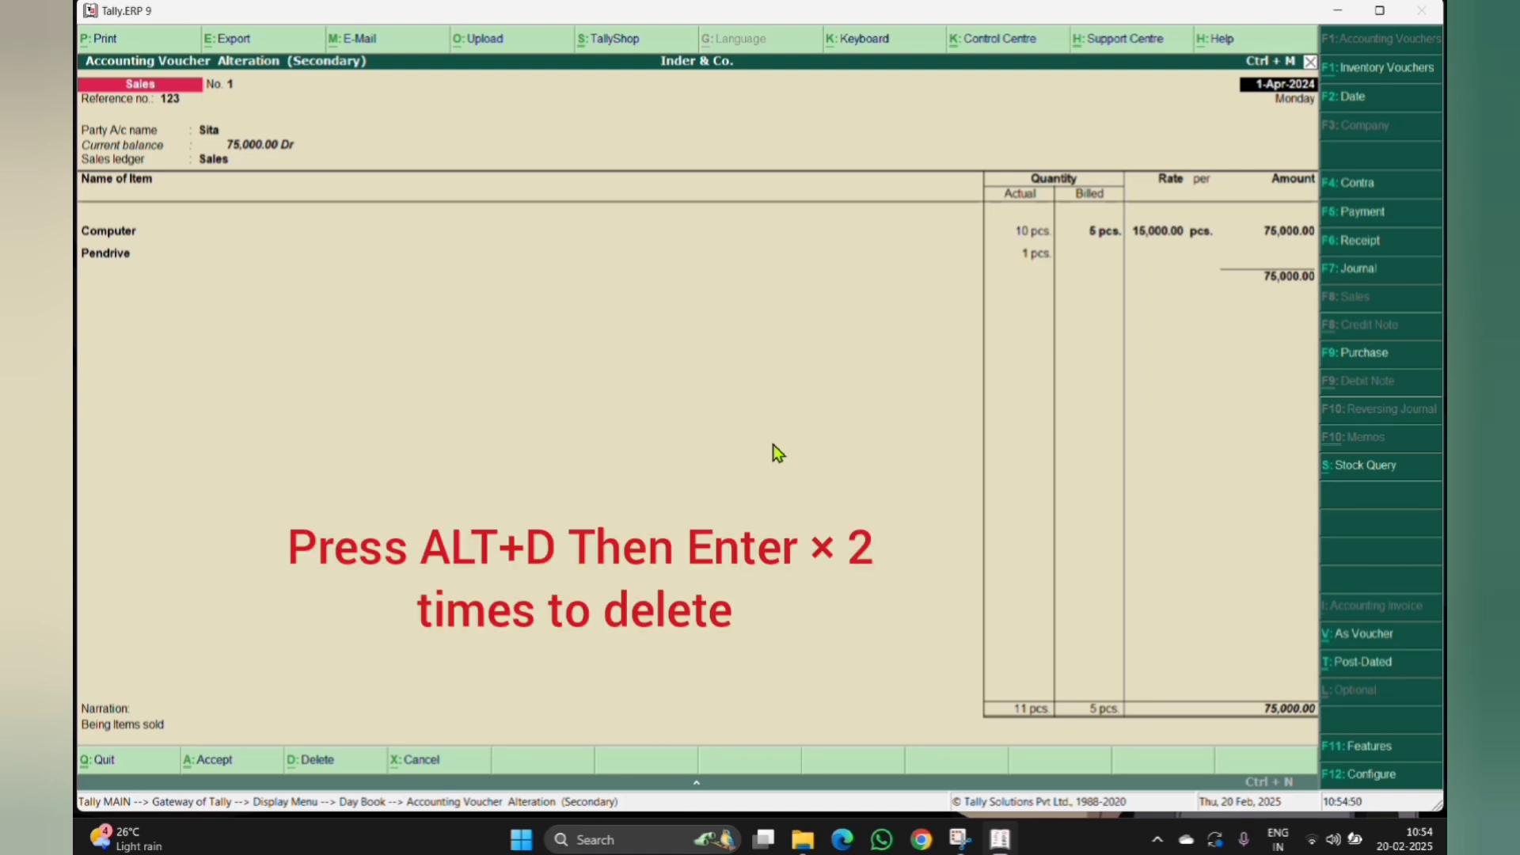
{"action": "key", "text": "alt+d"}
{"action": "key", "text": "Return"}
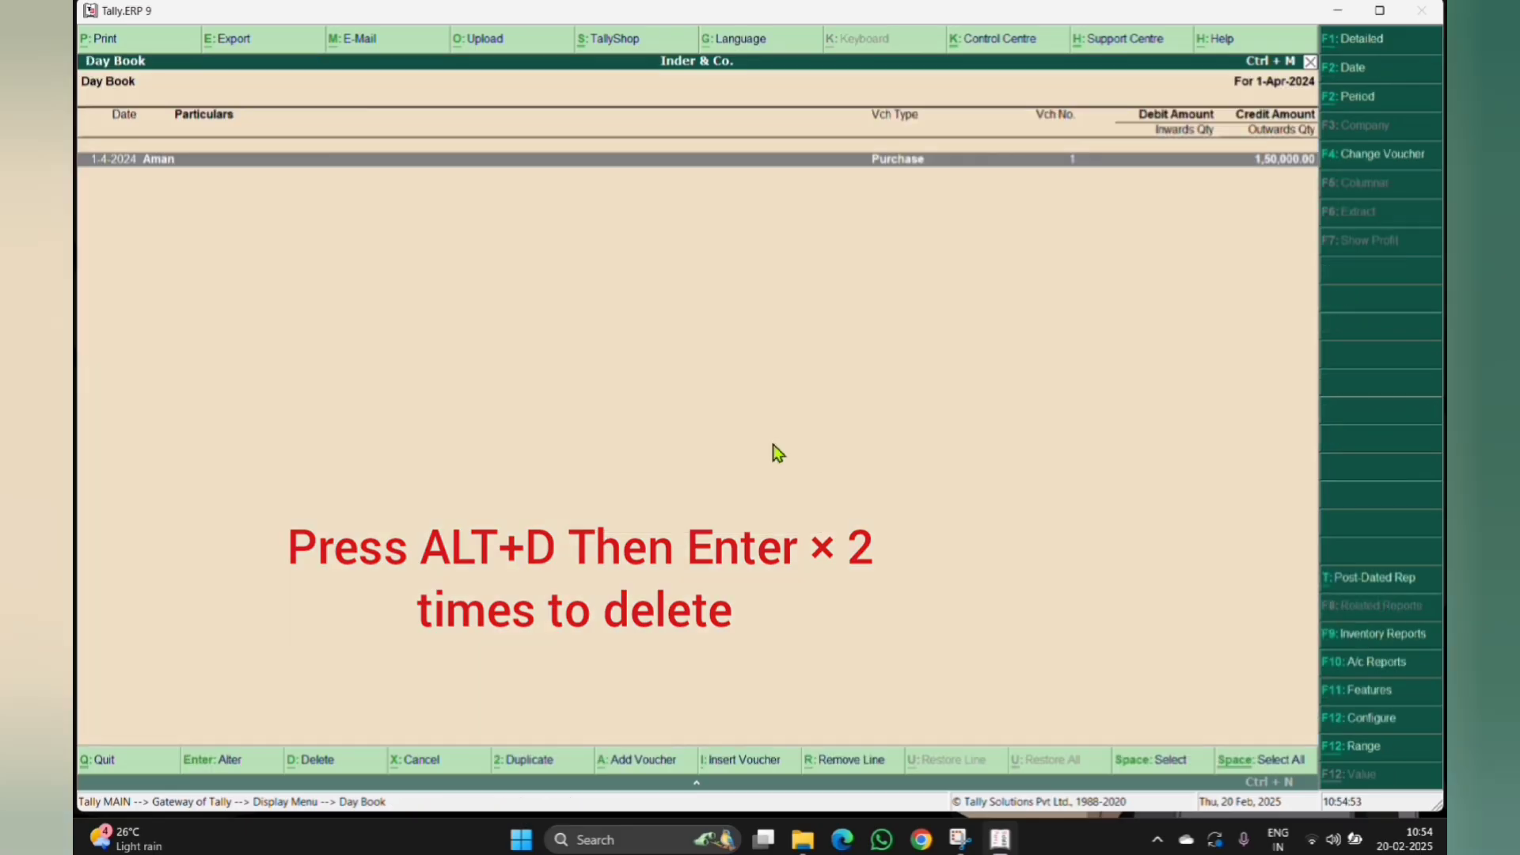
Step: Open the remaining purchase voucher from the Day Book and delete it
{"action": "key", "text": "Return"}
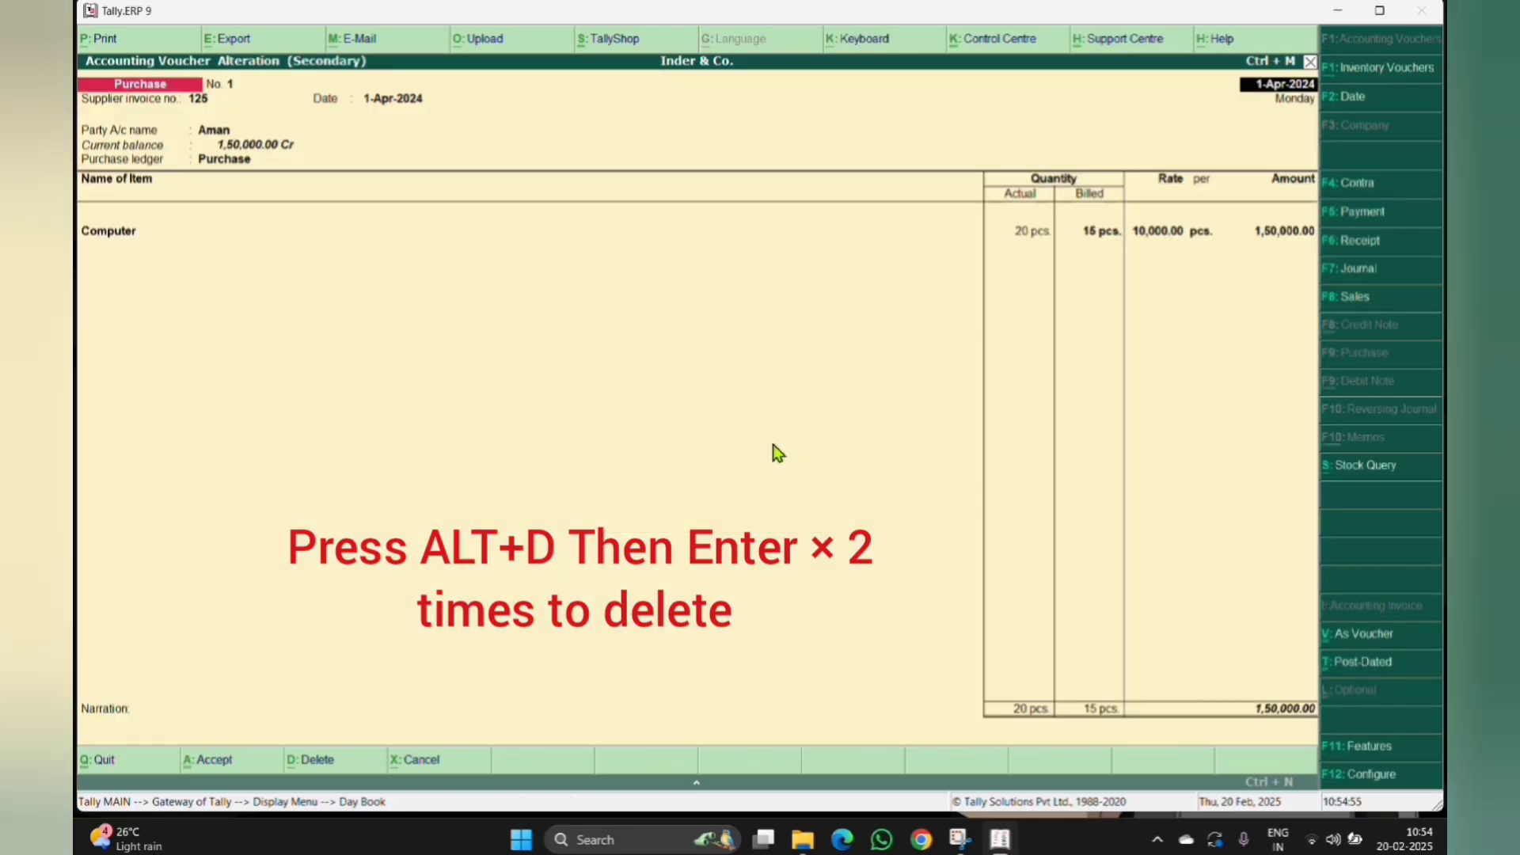
{"action": "key", "text": "alt+d"}
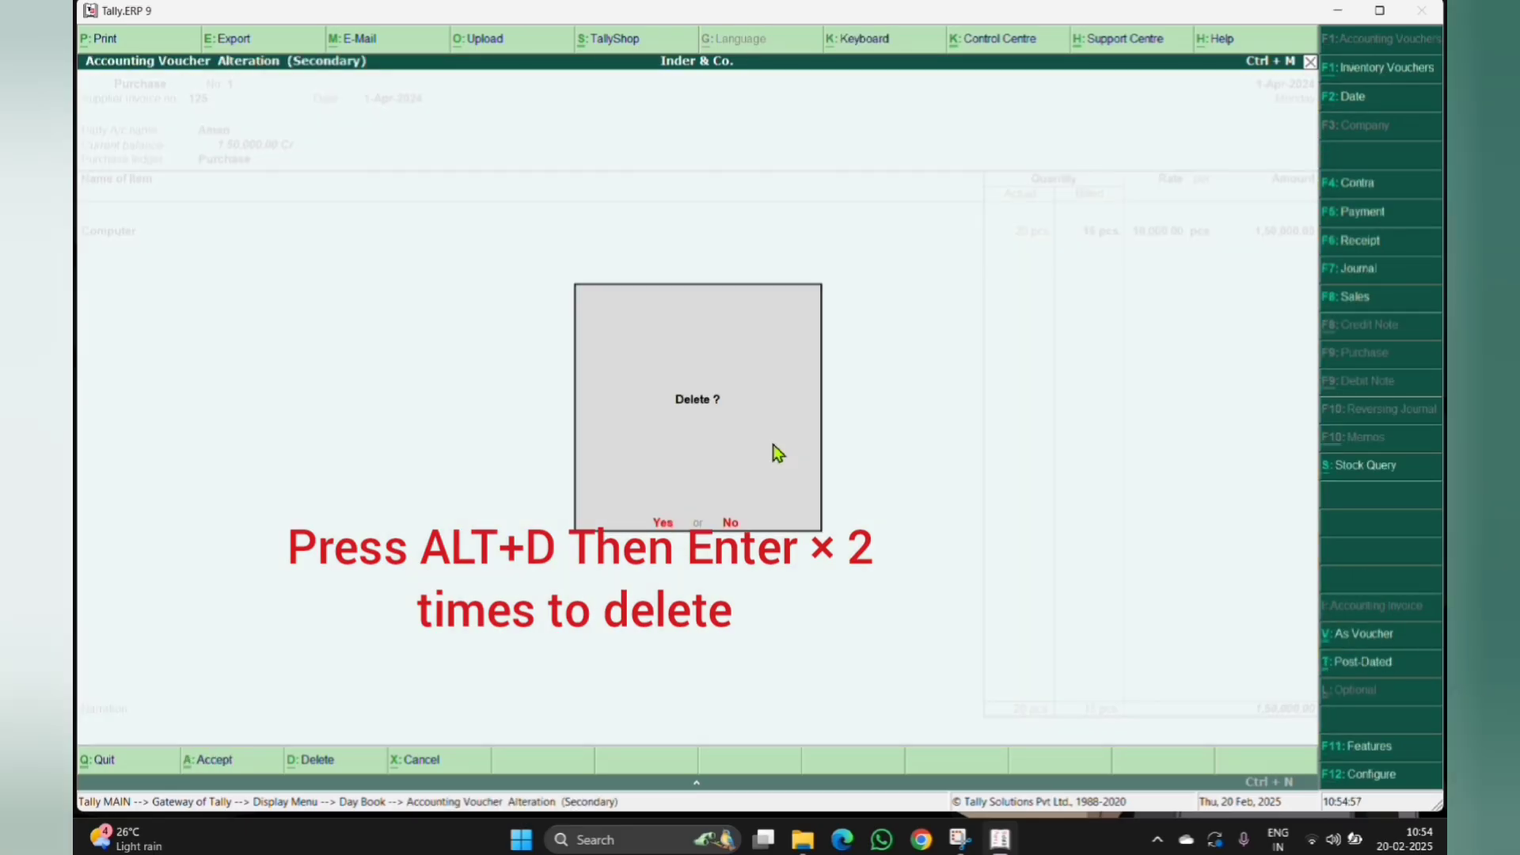